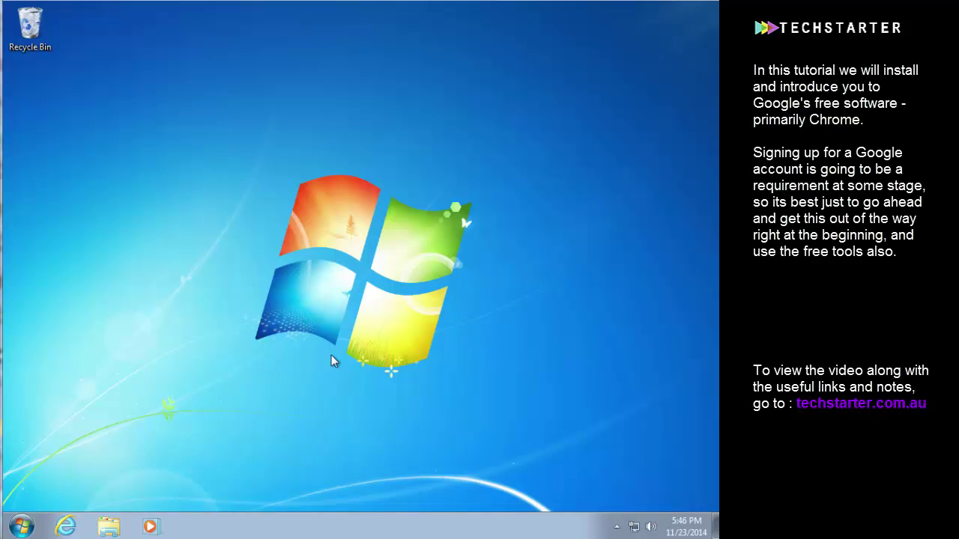
Search for 'google chrome' in Internet Explorer and open the Chrome - Google result.
{"action": "left_click", "coordinate": [66, 527]}
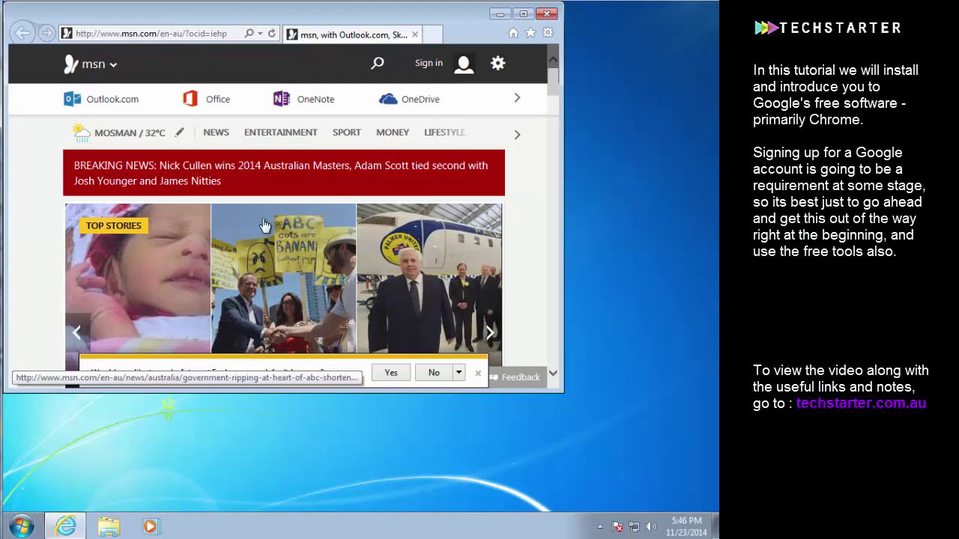
{"action": "left_click", "coordinate": [186, 34]}
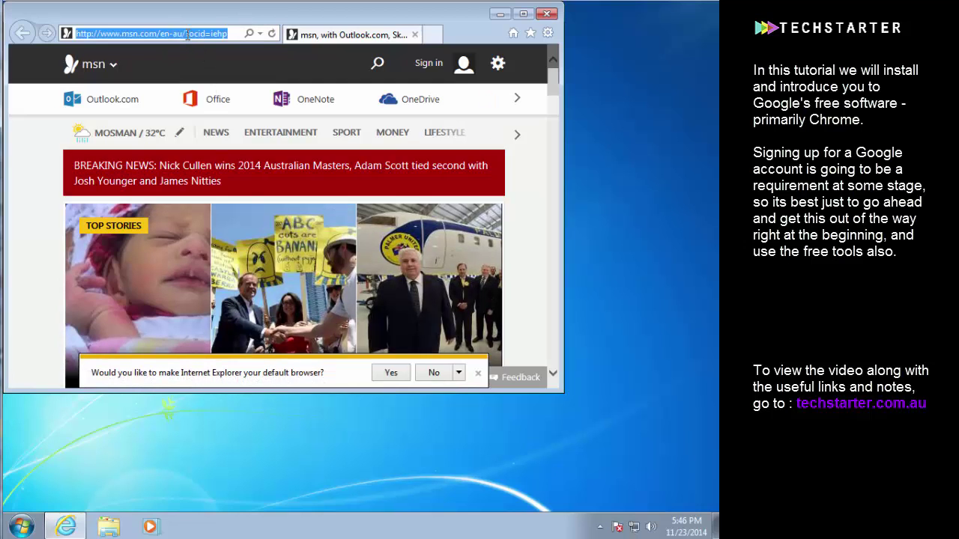
{"action": "type", "text": "goo"}
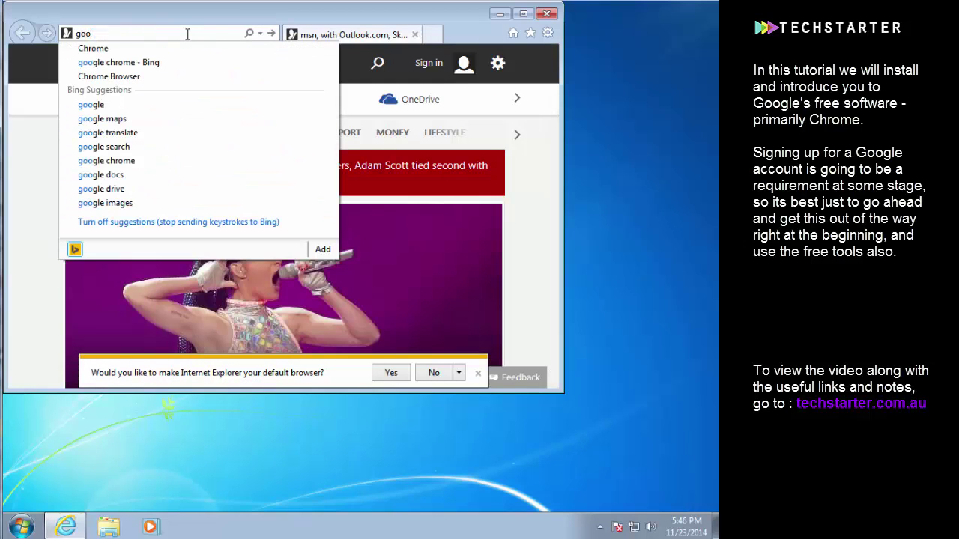
{"action": "type", "text": "gle c"}
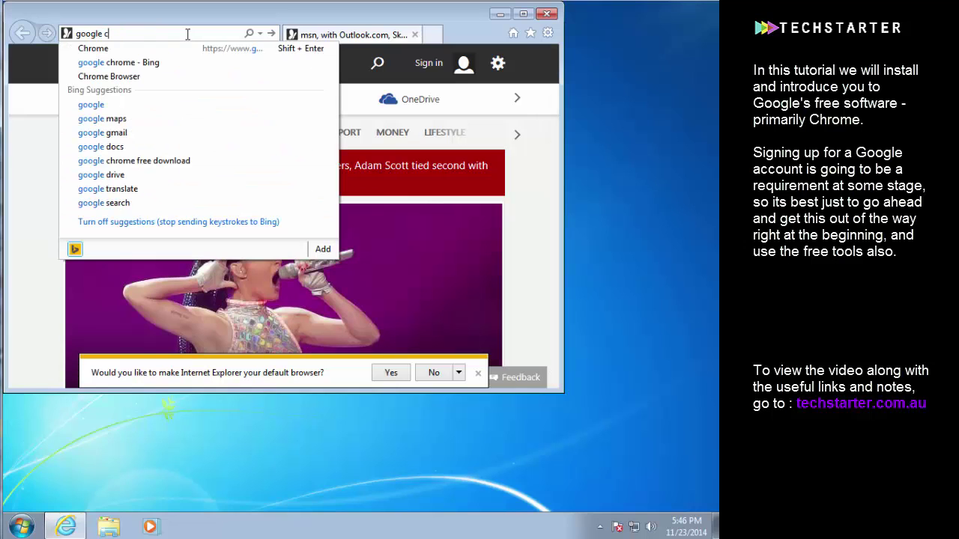
{"action": "type", "text": "hrome"}
{"action": "key", "text": "Return"}
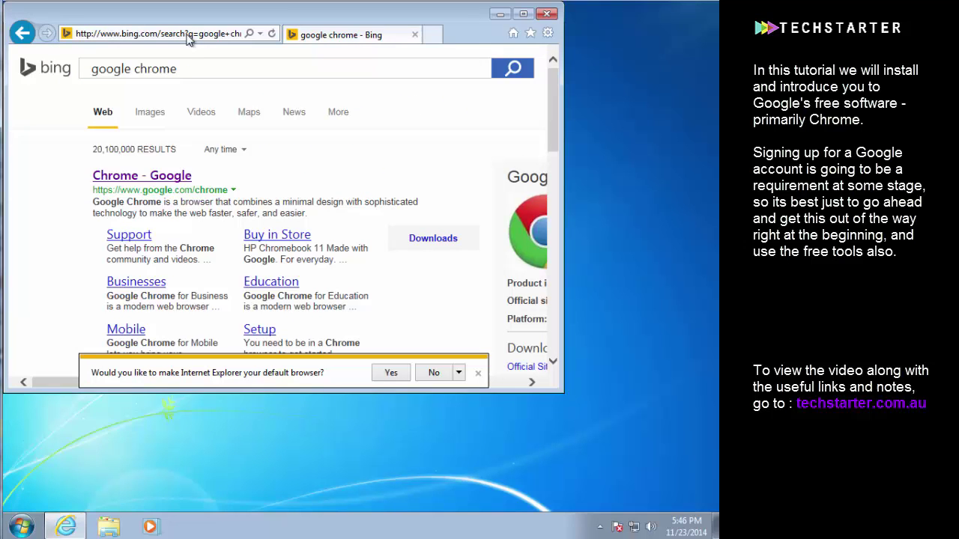
{"action": "left_click", "coordinate": [138, 182]}
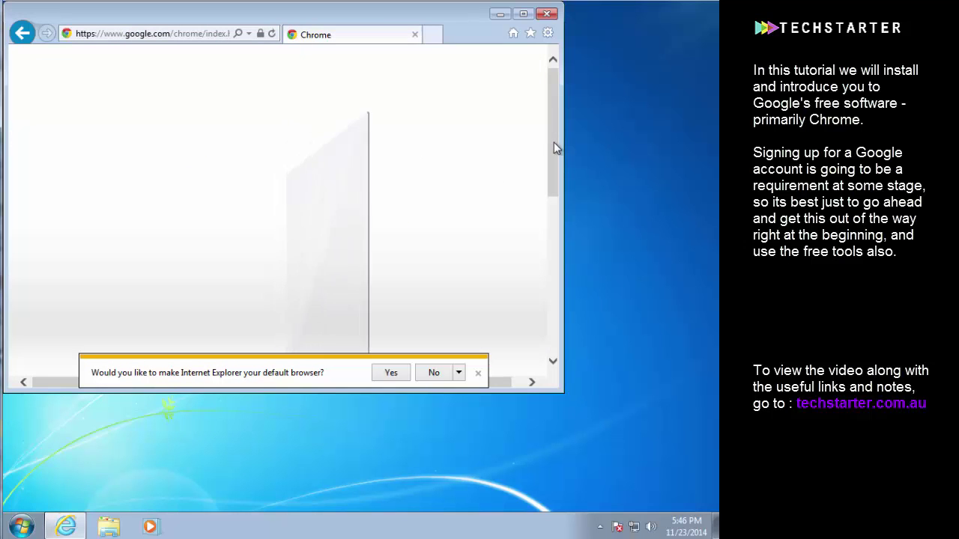
Decline the default-browser prompt, download Chrome, accept its terms and allow the installer to run.
{"action": "left_click", "coordinate": [432, 373]}
{"action": "left_click_drag", "start_coordinate": [552, 153], "coordinate": [552, 175]}
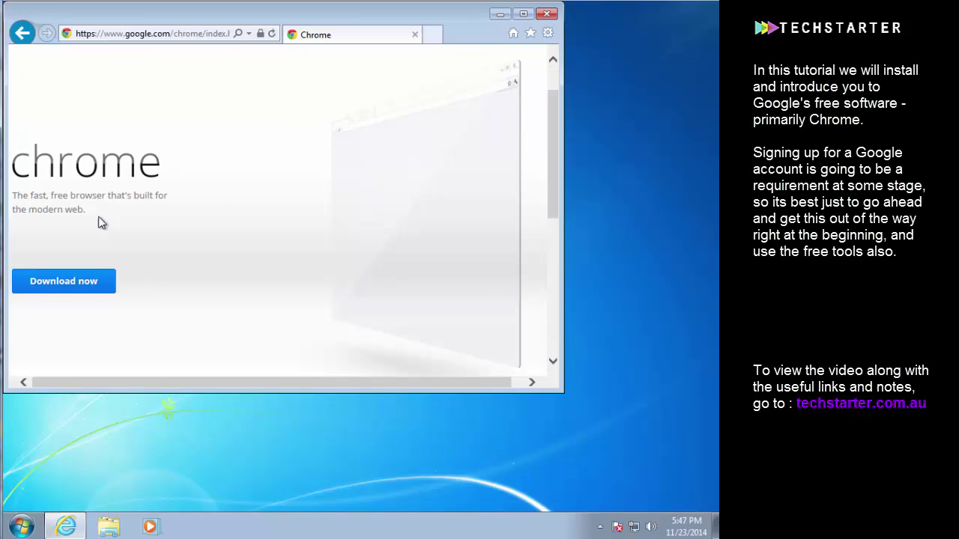
{"action": "left_click", "coordinate": [64, 285]}
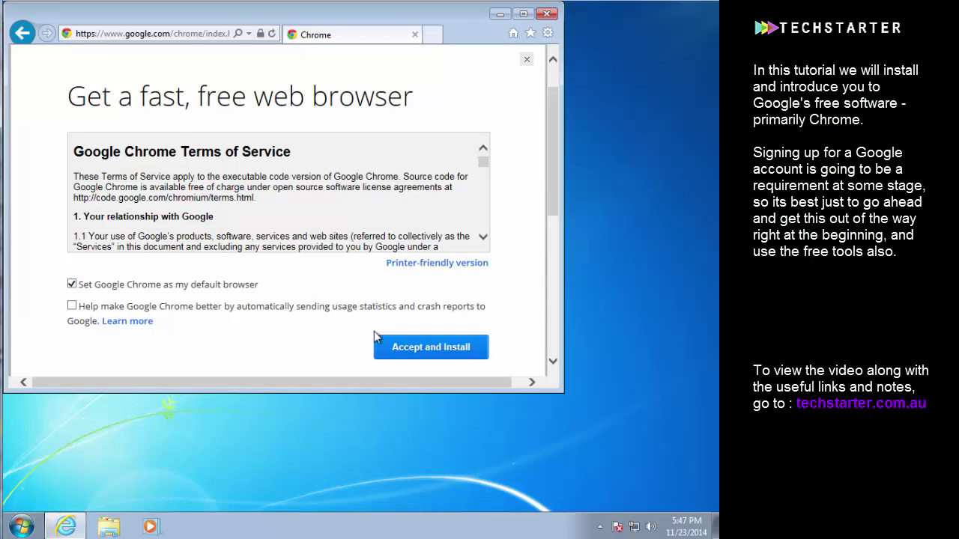
{"action": "left_click", "coordinate": [416, 348]}
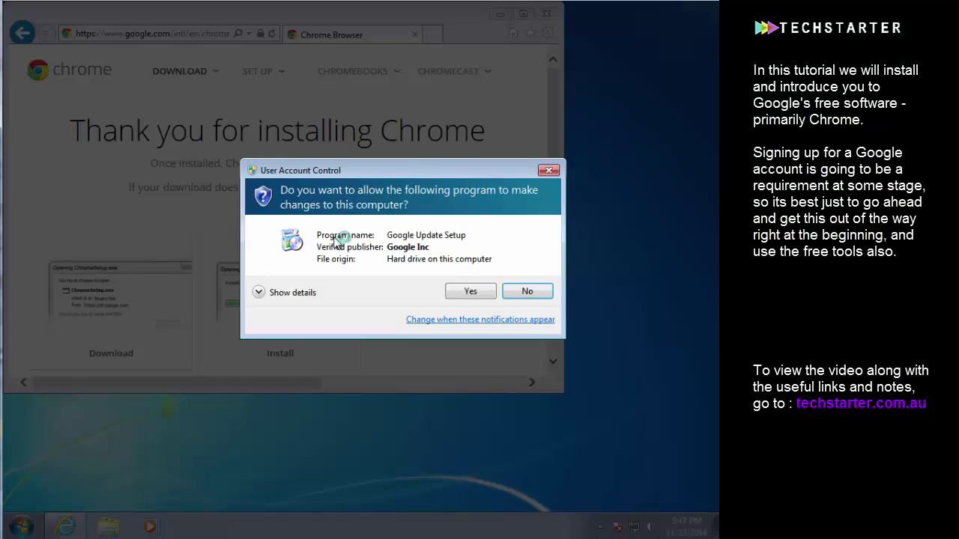
{"action": "left_click", "coordinate": [470, 292]}
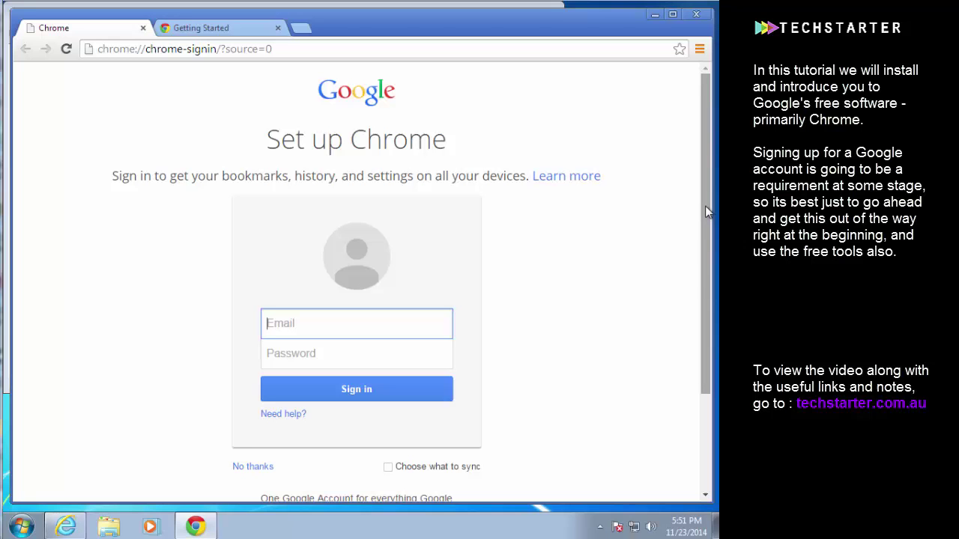
Scroll the Set up Chrome sign-in page and open the Create your Google Account form.
{"action": "left_click_drag", "start_coordinate": [705, 206], "coordinate": [679, 265]}
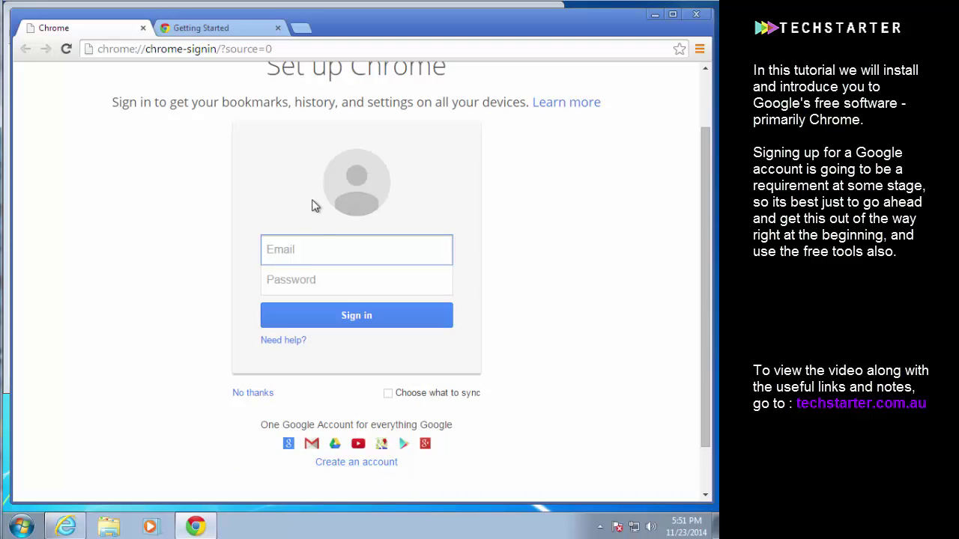
{"action": "left_click", "coordinate": [310, 280]}
Start a new Google account, fill in the username field and scroll through the sign-up form.
{"action": "left_click", "coordinate": [357, 464]}
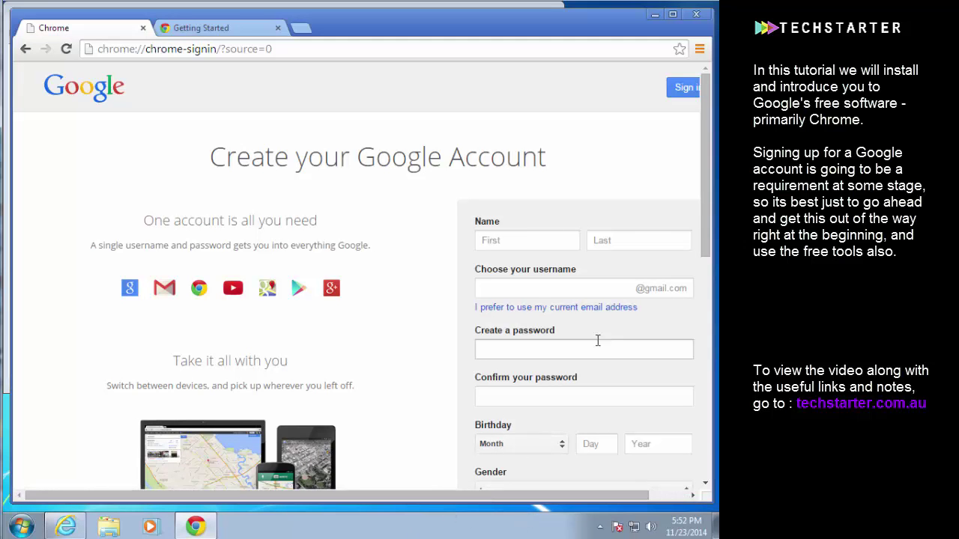
{"action": "left_click_drag", "start_coordinate": [709, 197], "coordinate": [710, 247]}
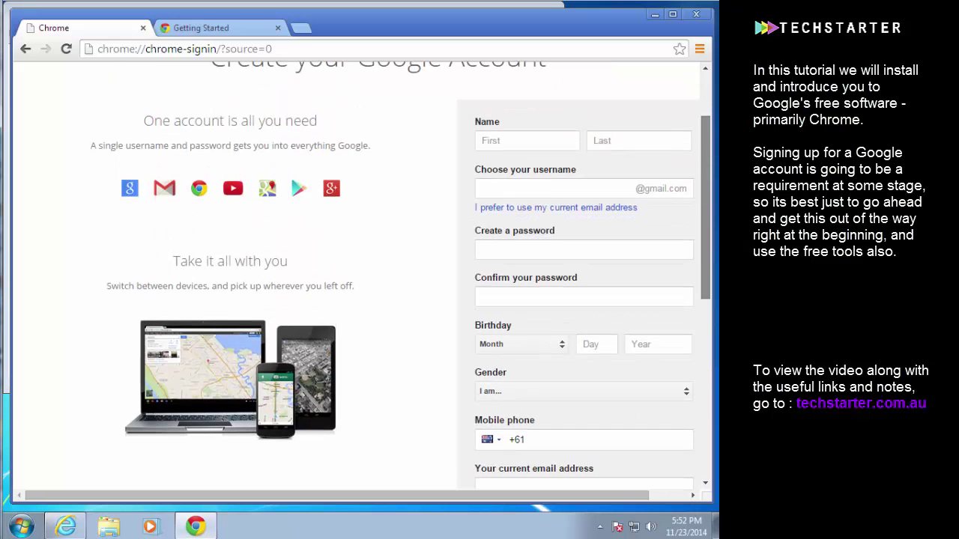
{"action": "left_click", "coordinate": [558, 188]}
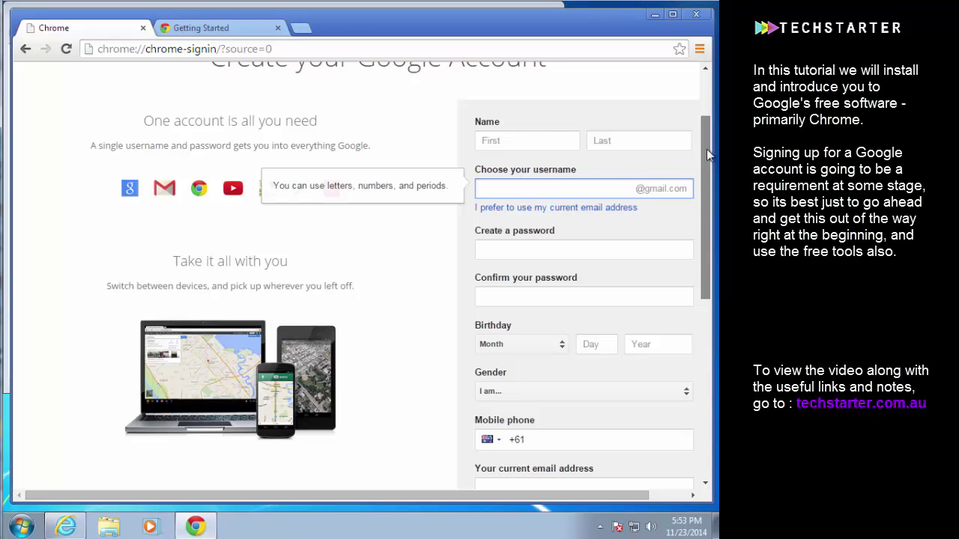
{"action": "left_click_drag", "start_coordinate": [706, 147], "coordinate": [707, 90]}
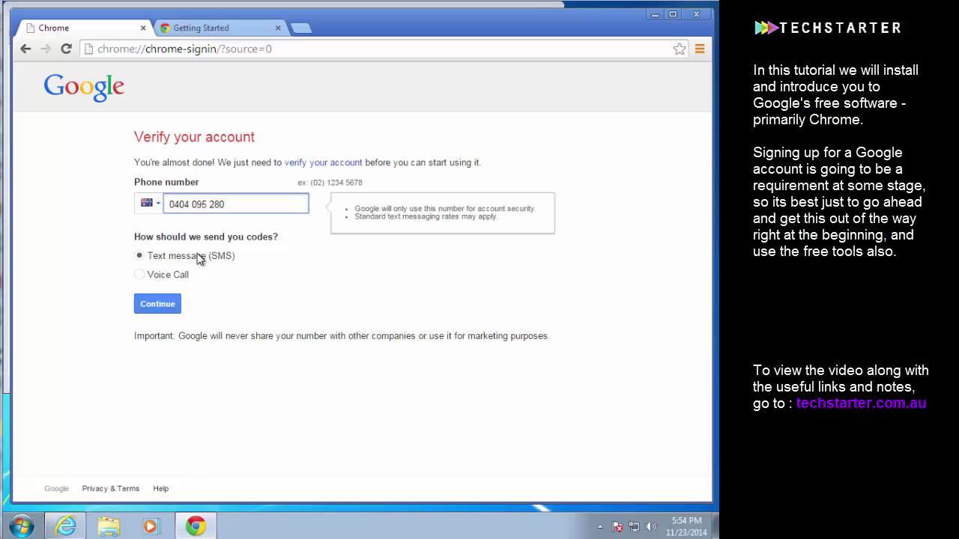
Have a verification code texted to the phone, then enter and submit that code.
{"action": "left_click", "coordinate": [168, 305]}
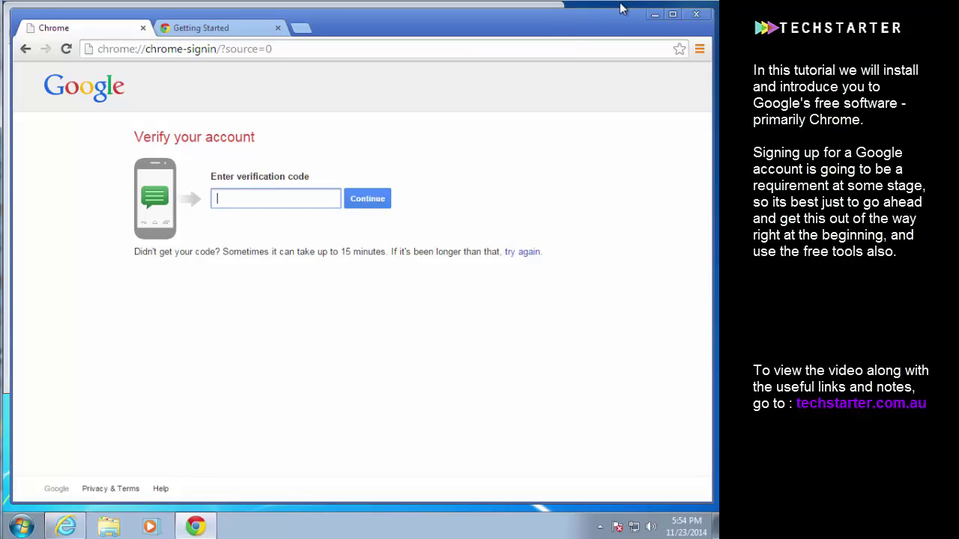
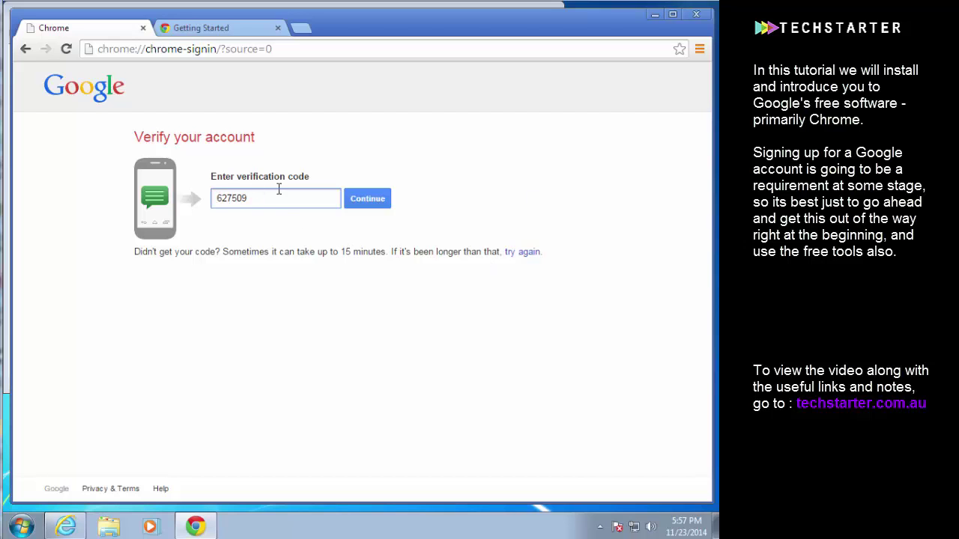
{"action": "left_click", "coordinate": [367, 199]}
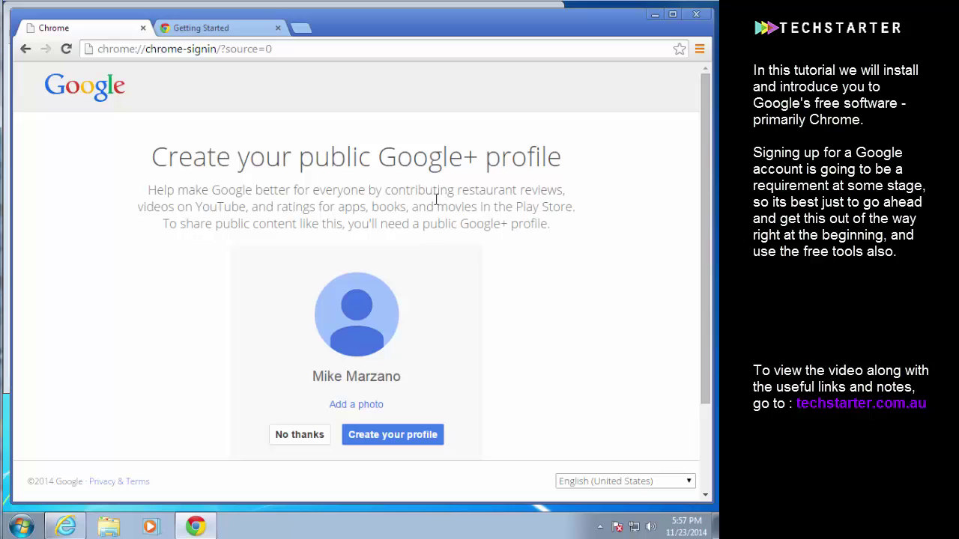
Skip the Google+ profile, reload the page and sign in to Chrome with the account password.
{"action": "left_click", "coordinate": [302, 442]}
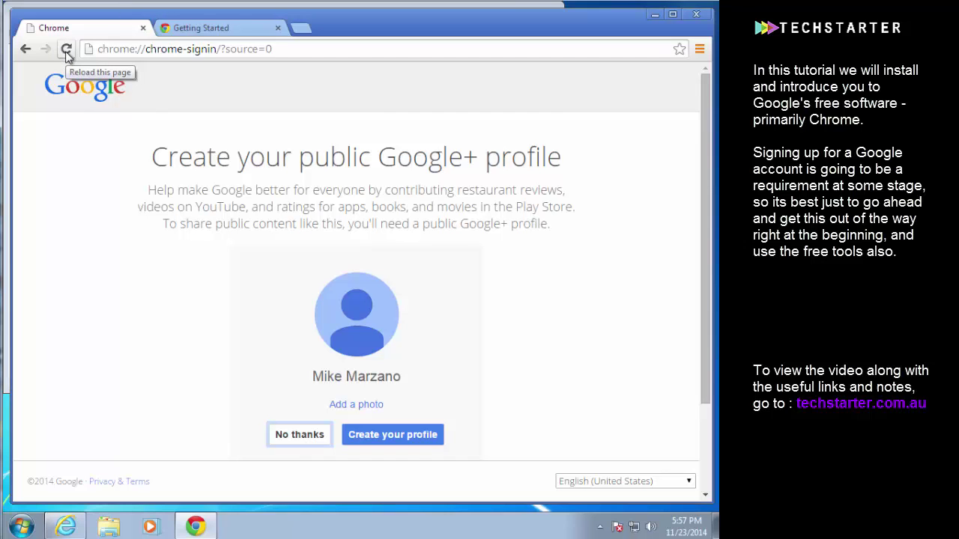
{"action": "left_click", "coordinate": [66, 51]}
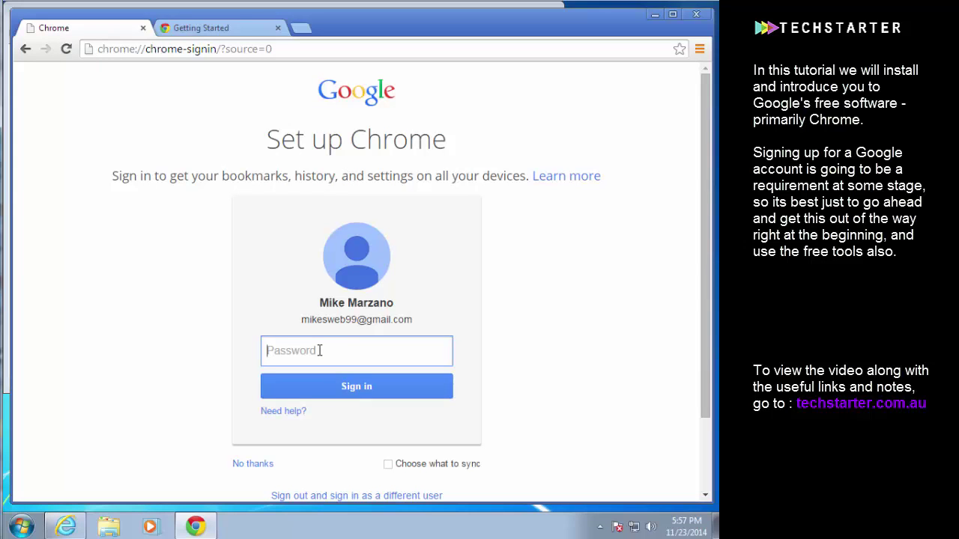
{"action": "type", "text": "••••"}
{"action": "left_click", "coordinate": [354, 386]}
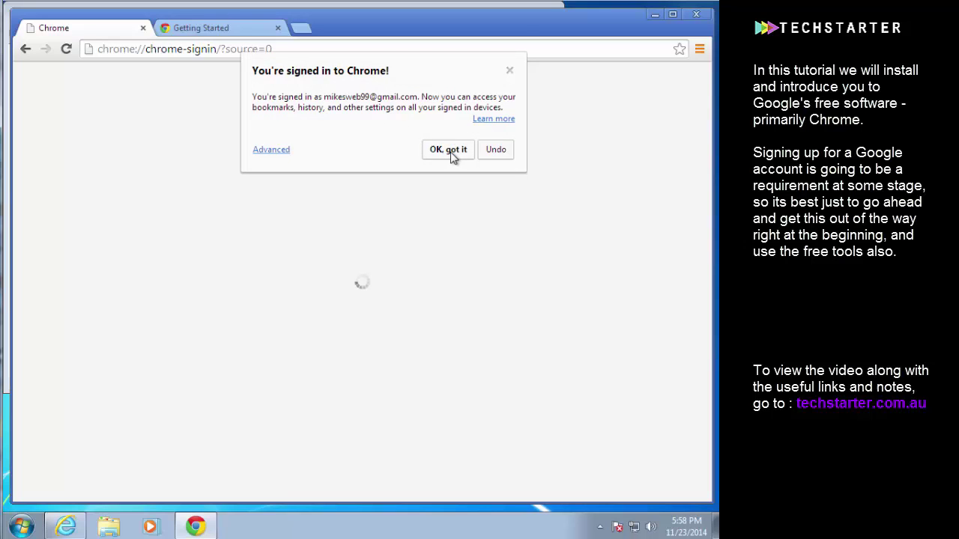
Acknowledge the 'You're signed in to Chrome!' bubble and dismiss the omnibox search hint.
{"action": "left_click", "coordinate": [449, 151]}
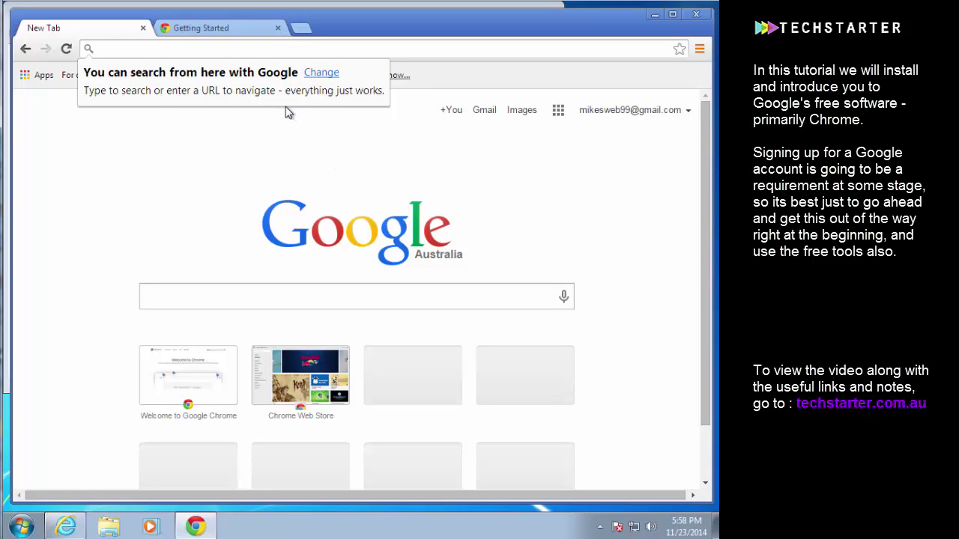
{"action": "left_click", "coordinate": [152, 46]}
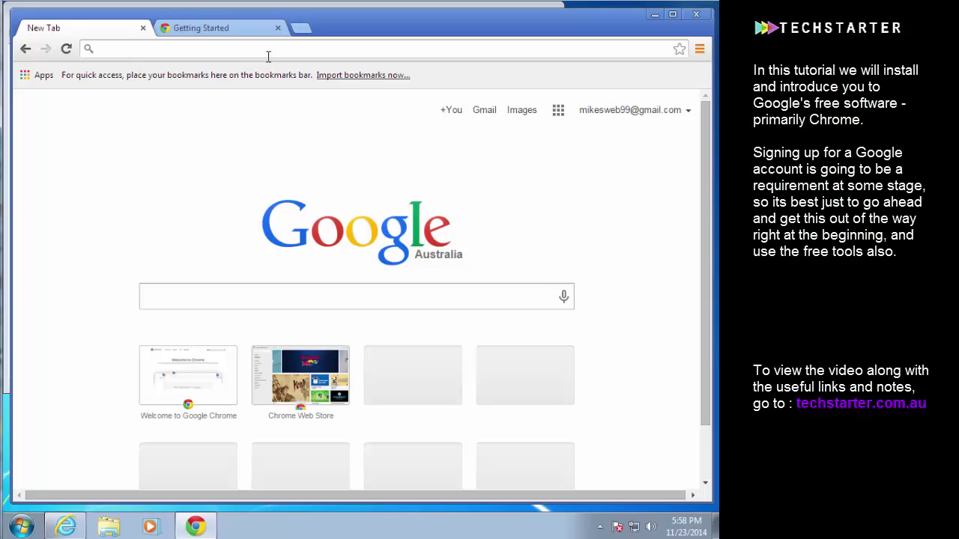
In Chrome Settings, choose Continue where you left off and enable the bookmarks bar and Home button.
{"action": "left_click", "coordinate": [700, 51]}
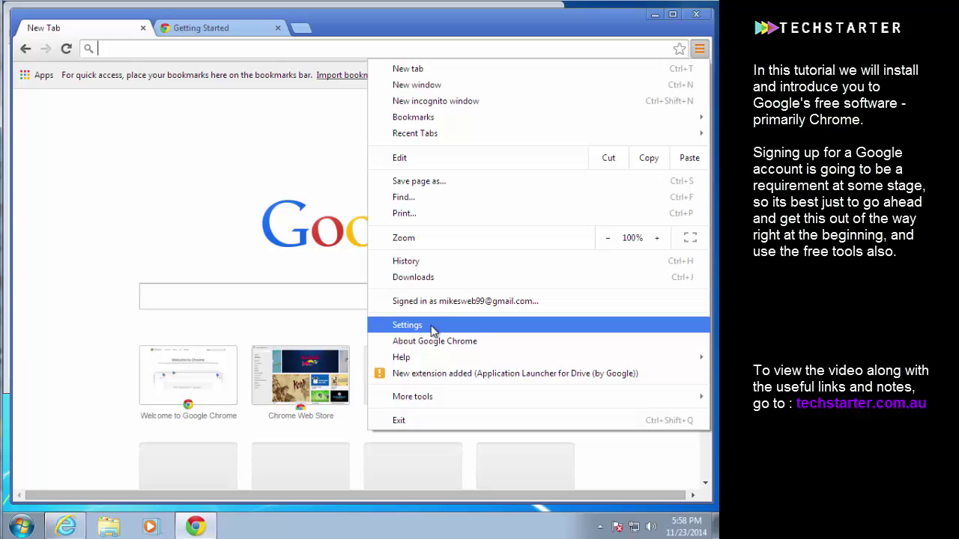
{"action": "left_click", "coordinate": [699, 51]}
{"action": "left_click", "coordinate": [700, 51]}
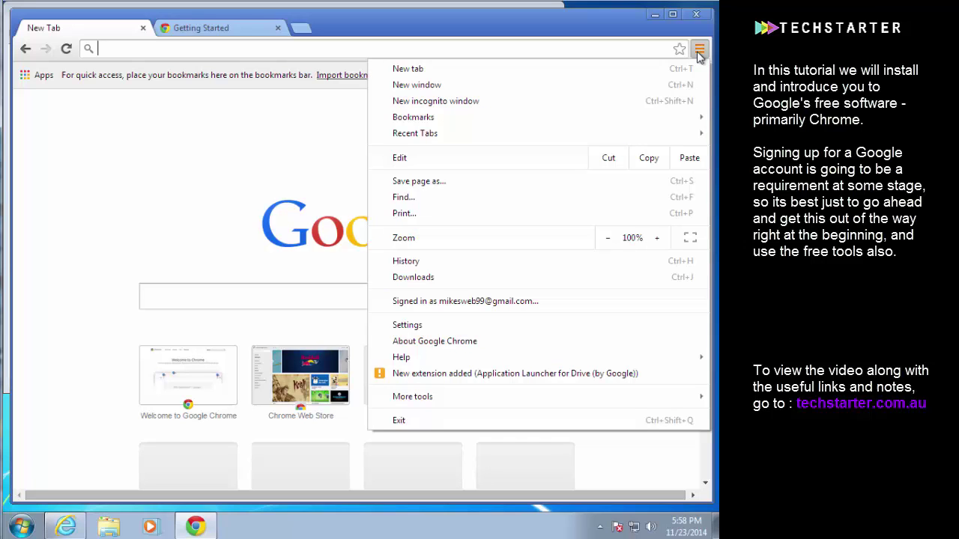
{"action": "left_click", "coordinate": [435, 325]}
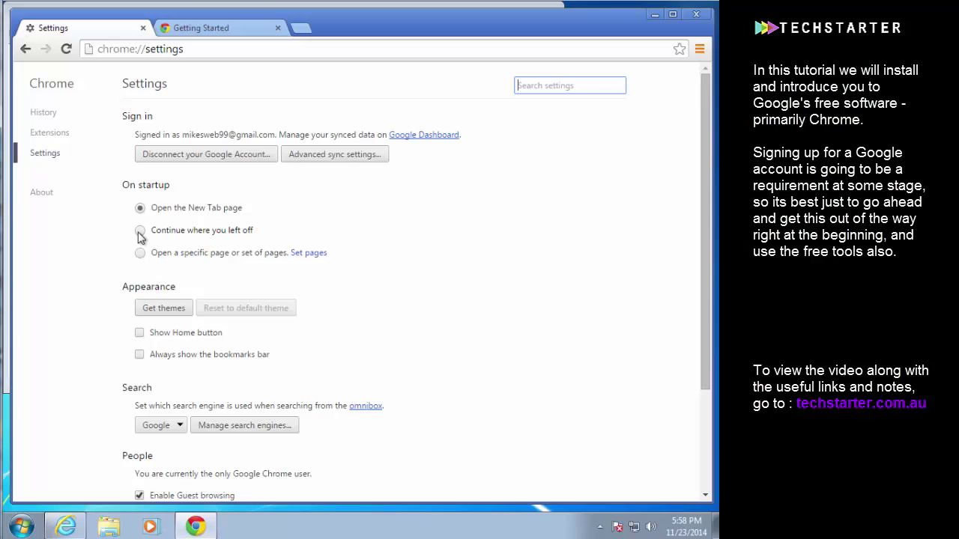
{"action": "left_click", "coordinate": [139, 230]}
{"action": "left_click", "coordinate": [139, 232]}
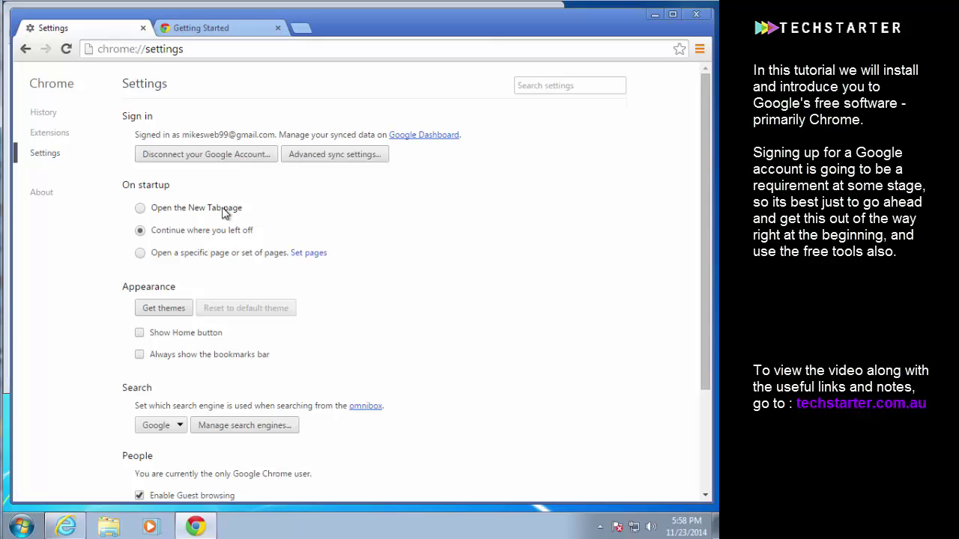
{"action": "left_click", "coordinate": [140, 356]}
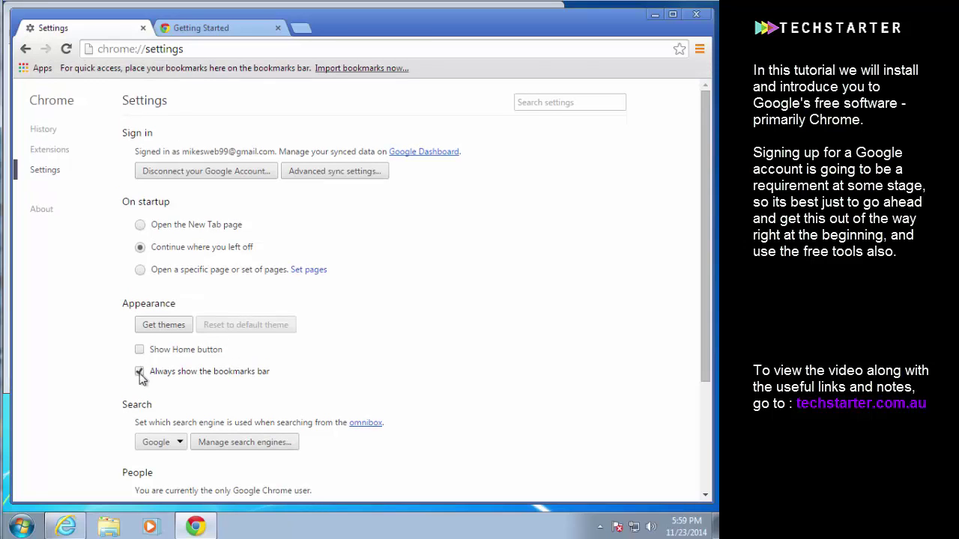
{"action": "left_click", "coordinate": [140, 349]}
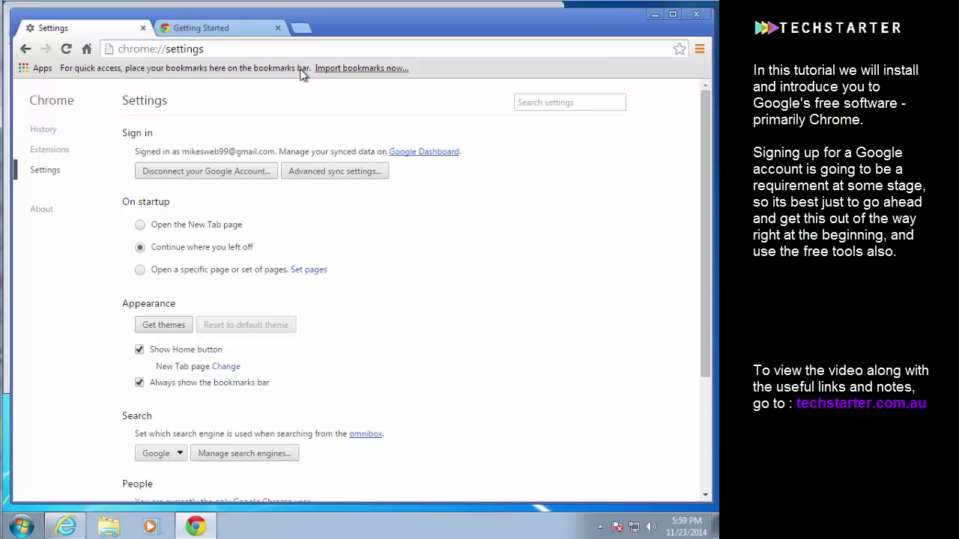
Bookmark the Getting Started page to the Bookmarks bar, cancelling the Edit Bookmark folder change.
{"action": "left_click", "coordinate": [216, 34]}
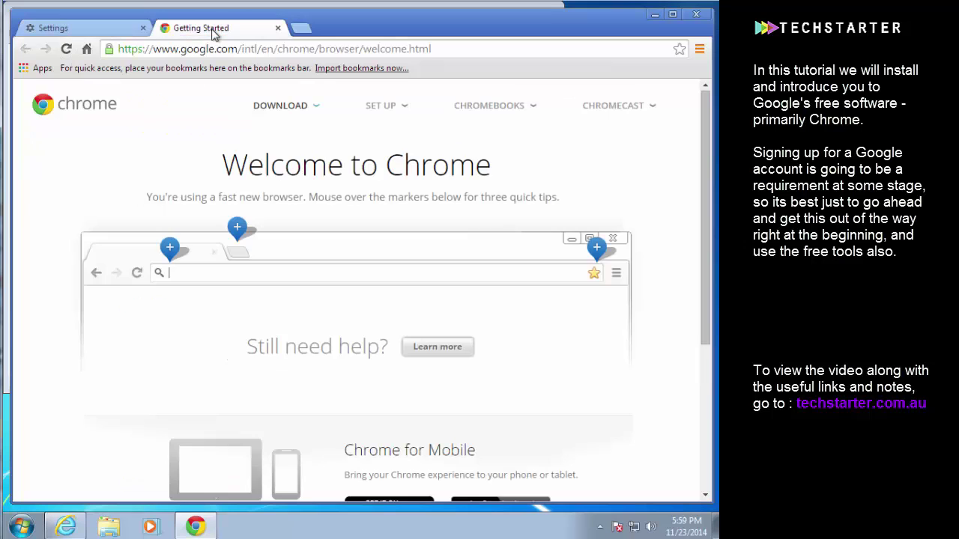
{"action": "left_click", "coordinate": [680, 50]}
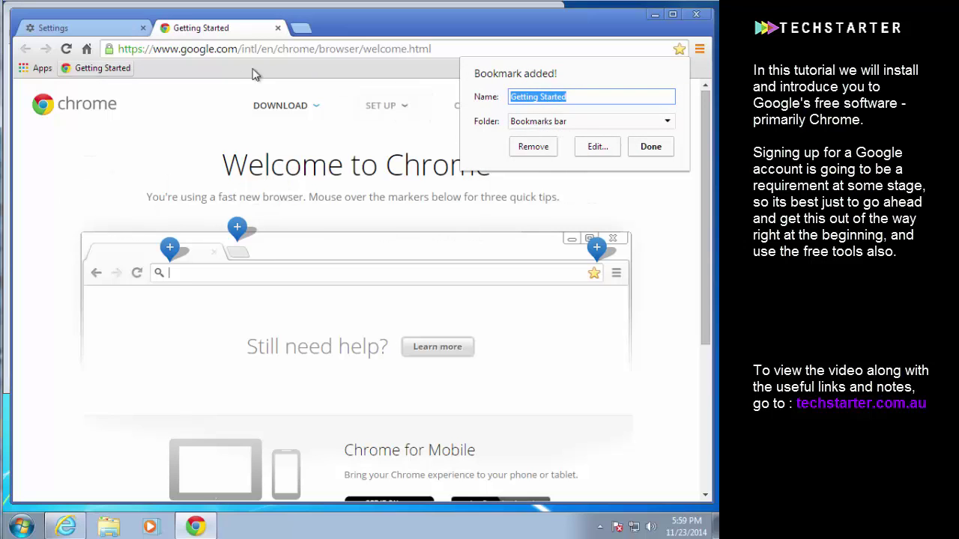
{"action": "left_click", "coordinate": [574, 122]}
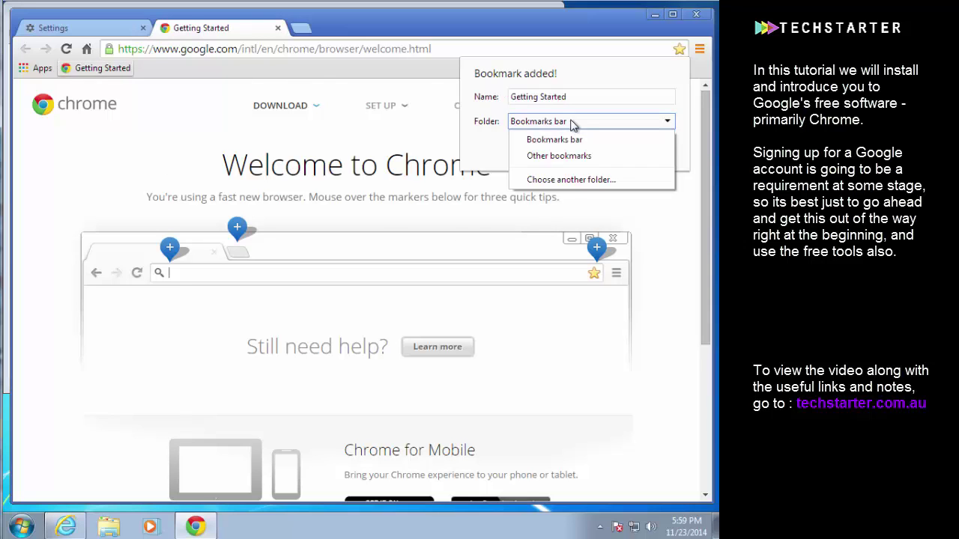
{"action": "left_click", "coordinate": [567, 180]}
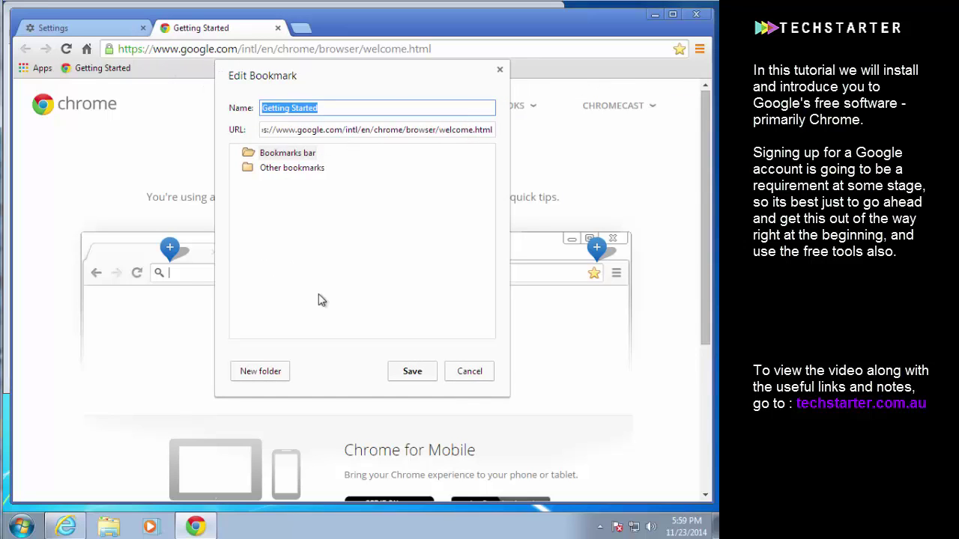
{"action": "left_click", "coordinate": [470, 374]}
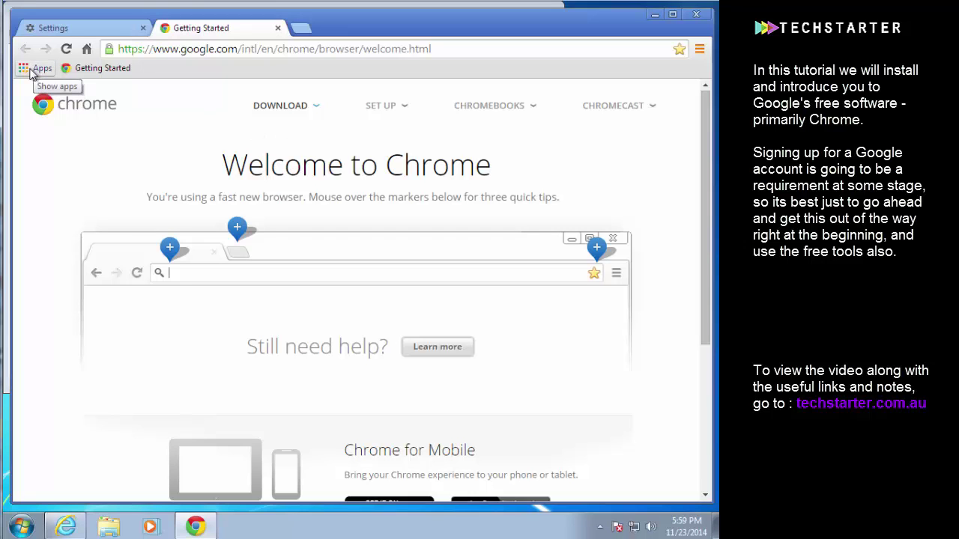
Open the Apps bookmark and close the 'Discover the Chrome App Launcher' box.
{"action": "left_click", "coordinate": [32, 72]}
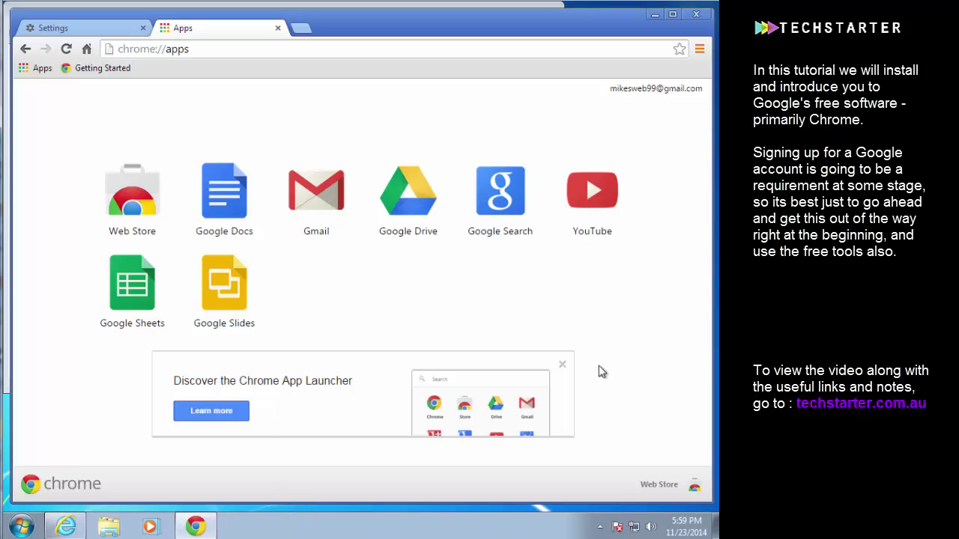
{"action": "left_click", "coordinate": [562, 366]}
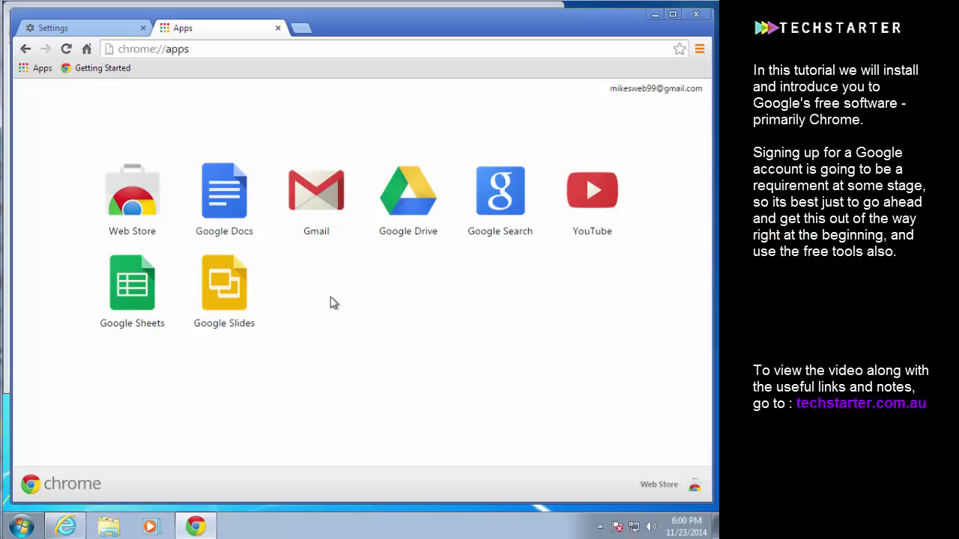
Open Google Docs and dismiss the Welcome to Google Docs message, leaving the empty documents list.
{"action": "left_click", "coordinate": [238, 229]}
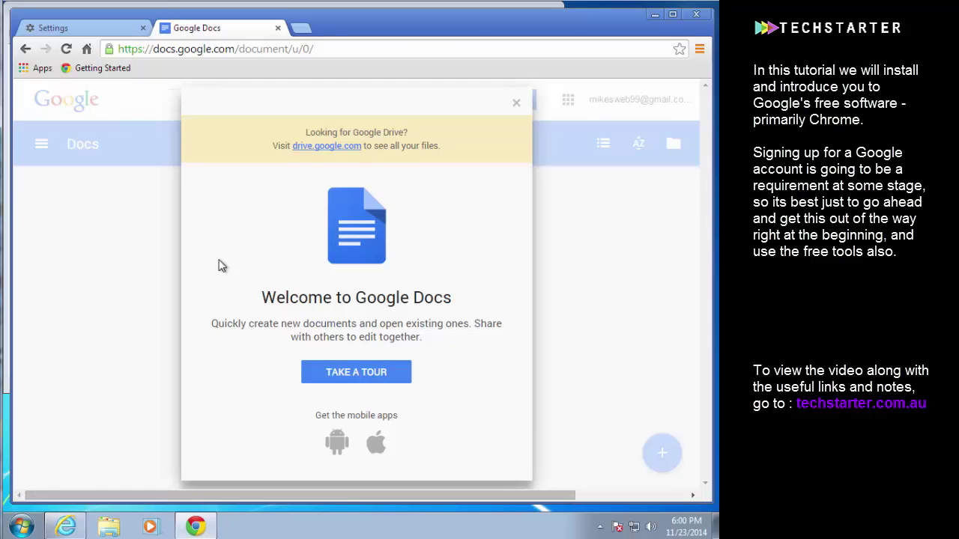
{"action": "left_click_drag", "start_coordinate": [316, 133], "coordinate": [409, 134]}
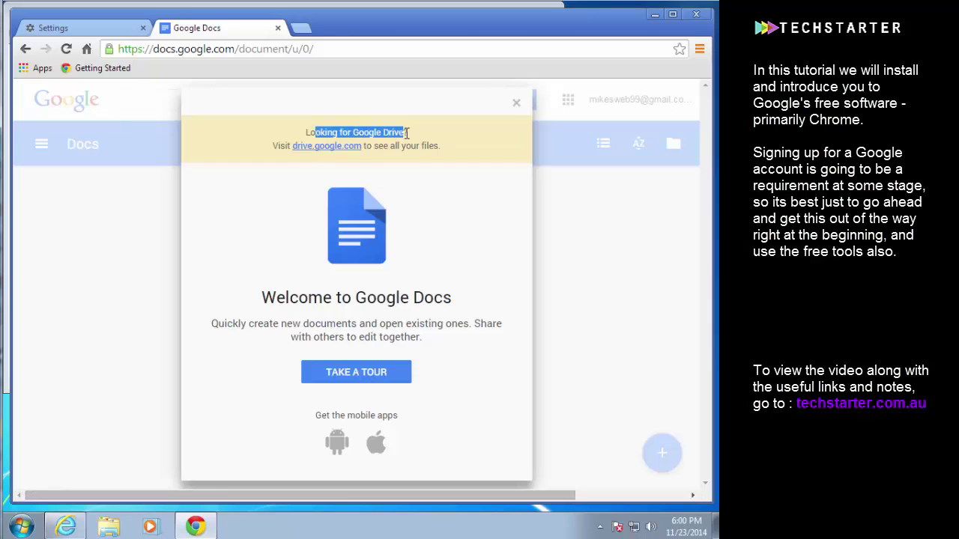
{"action": "left_click", "coordinate": [430, 140]}
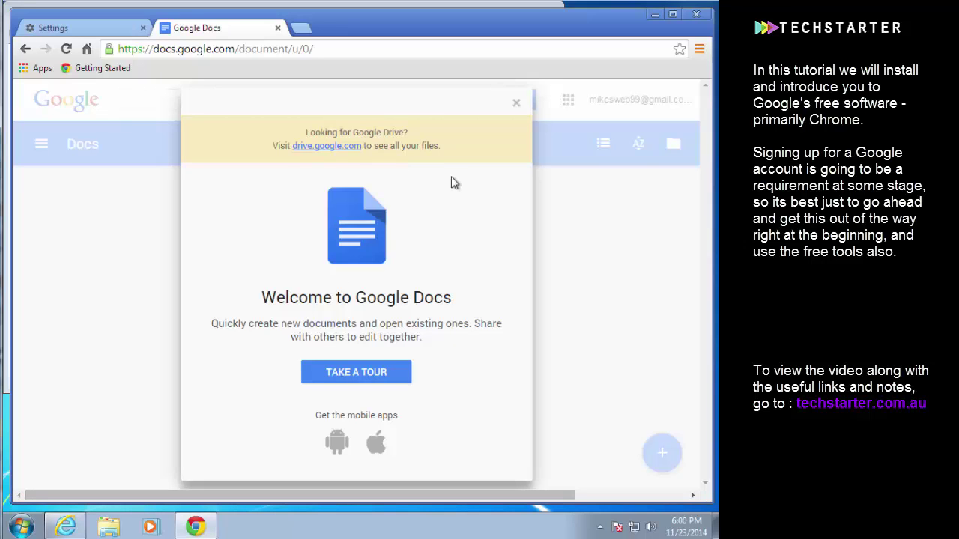
{"action": "left_click", "coordinate": [516, 104]}
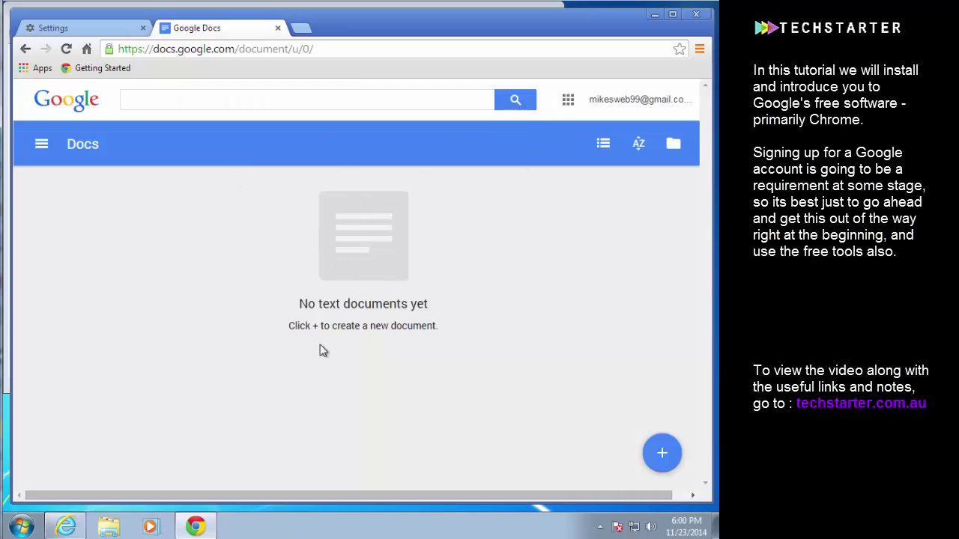
Create a blank Untitled document, look through its File menu, then return to Chrome's Apps page.
{"action": "left_click", "coordinate": [663, 456]}
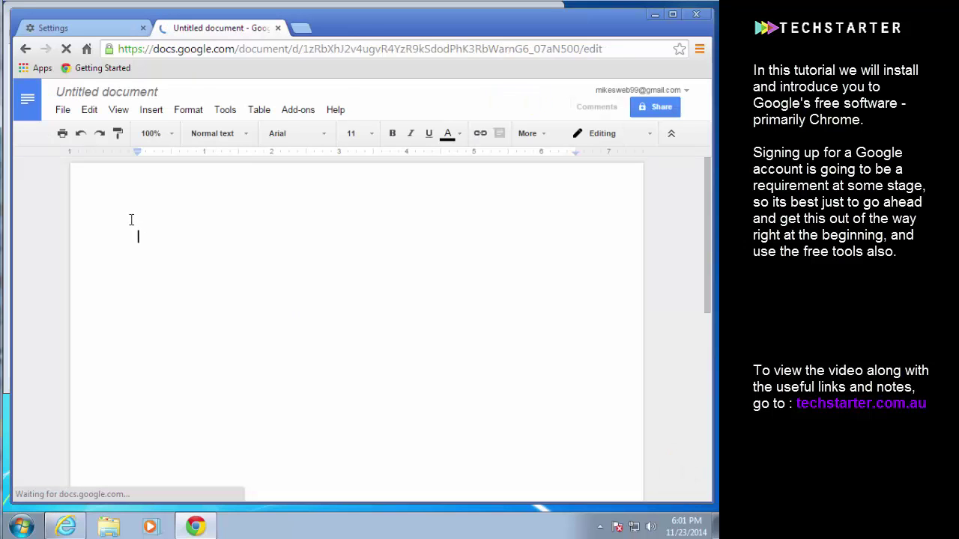
{"action": "left_click", "coordinate": [63, 110]}
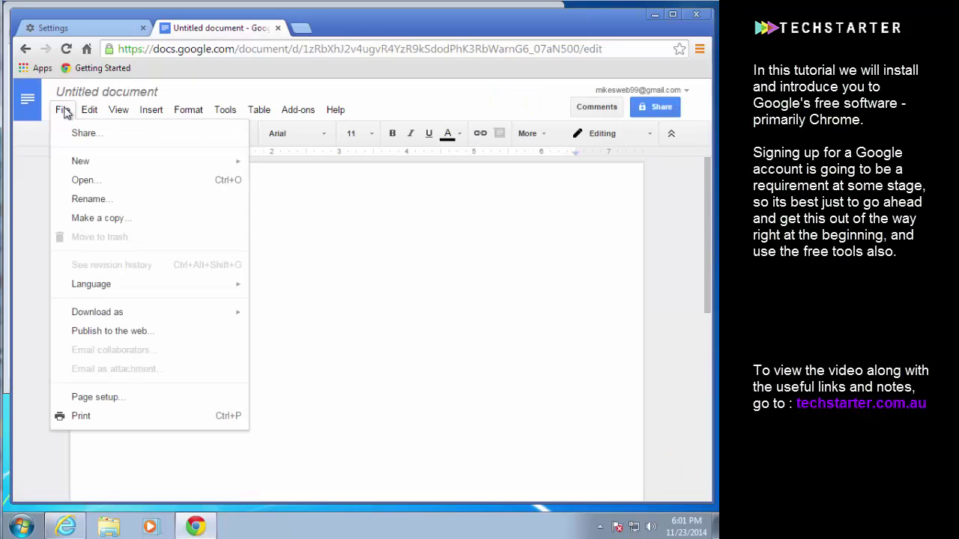
{"action": "mouse_move", "coordinate": [299, 117]}
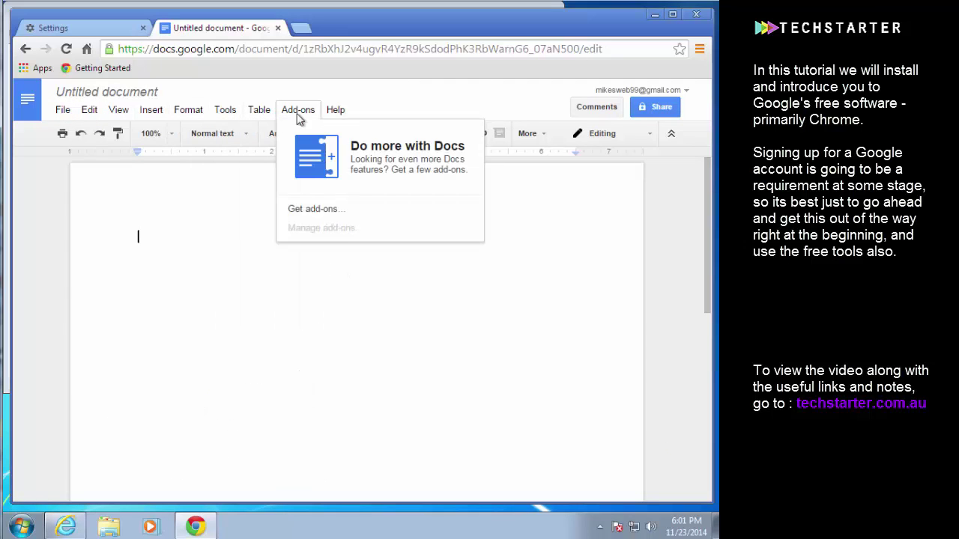
{"action": "mouse_move", "coordinate": [191, 114]}
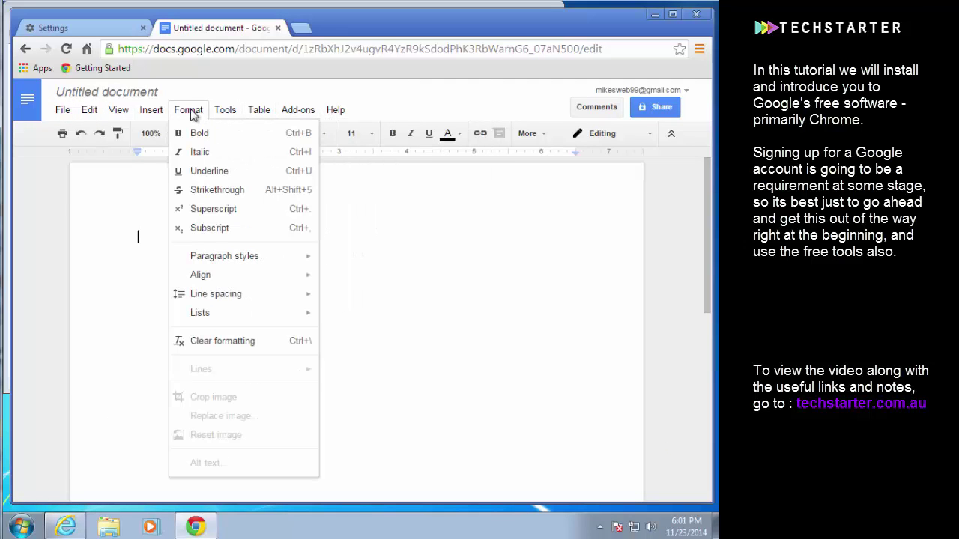
{"action": "left_click", "coordinate": [66, 111]}
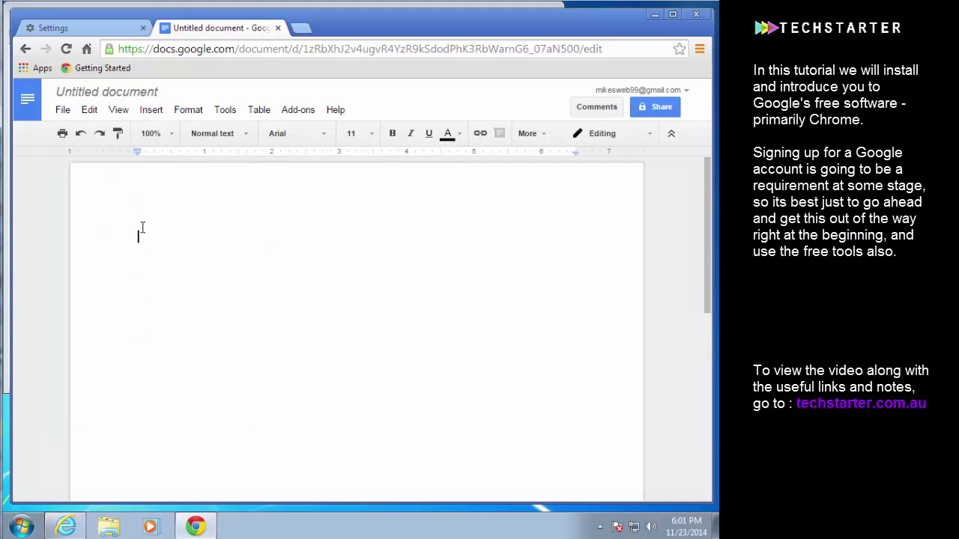
{"action": "left_click", "coordinate": [36, 69]}
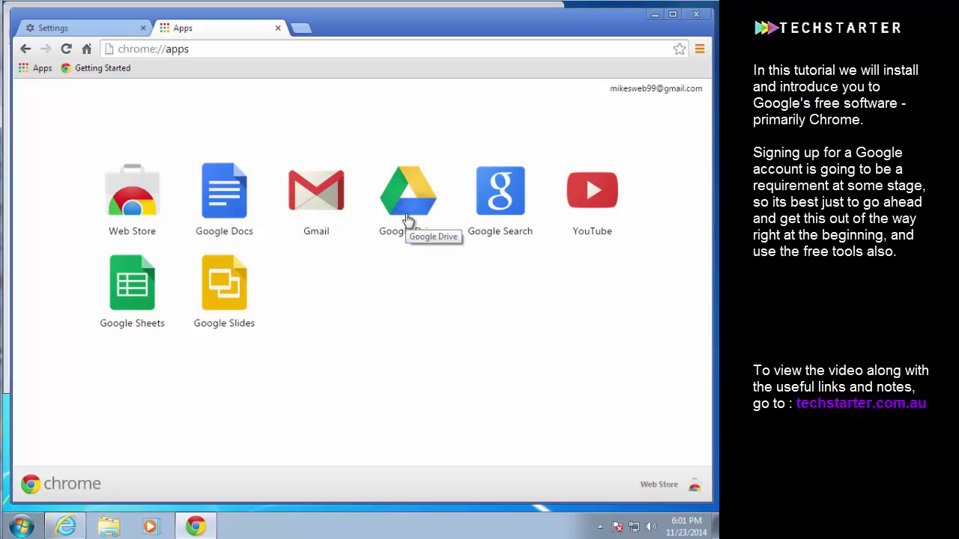
Open Google Drive on My Drive, dismissing the welcome tour, the NEW menu and background-app notice.
{"action": "left_click", "coordinate": [408, 220]}
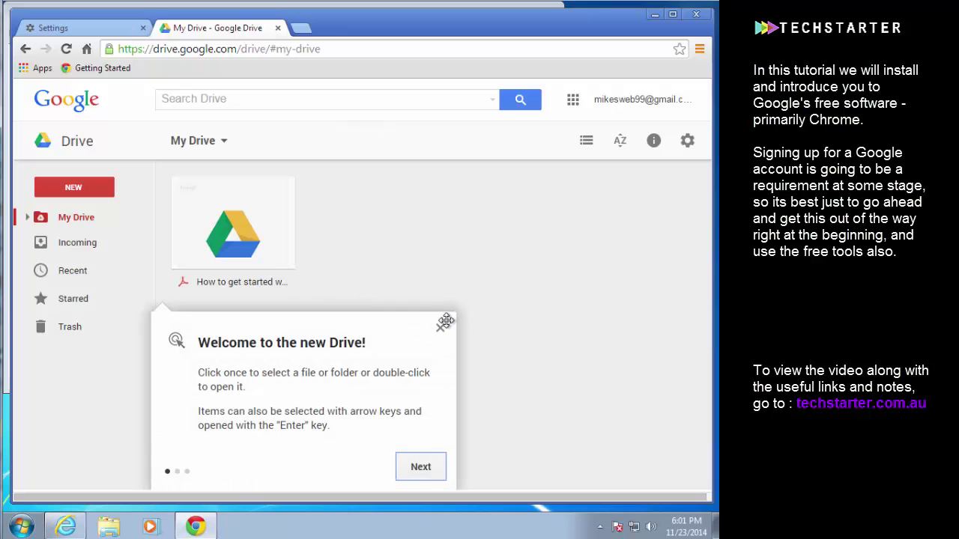
{"action": "left_click", "coordinate": [440, 330]}
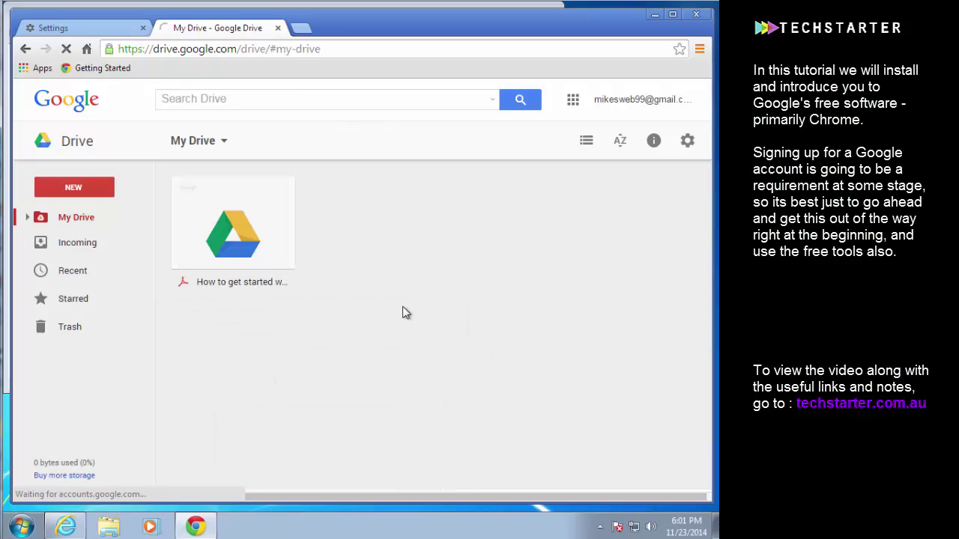
{"action": "left_click", "coordinate": [68, 190]}
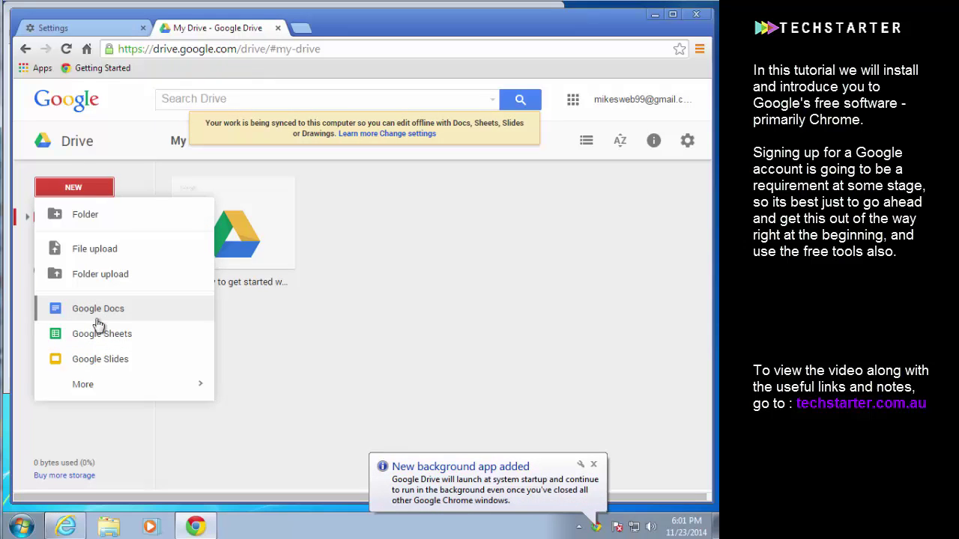
{"action": "left_click", "coordinate": [381, 255]}
{"action": "left_click", "coordinate": [593, 464]}
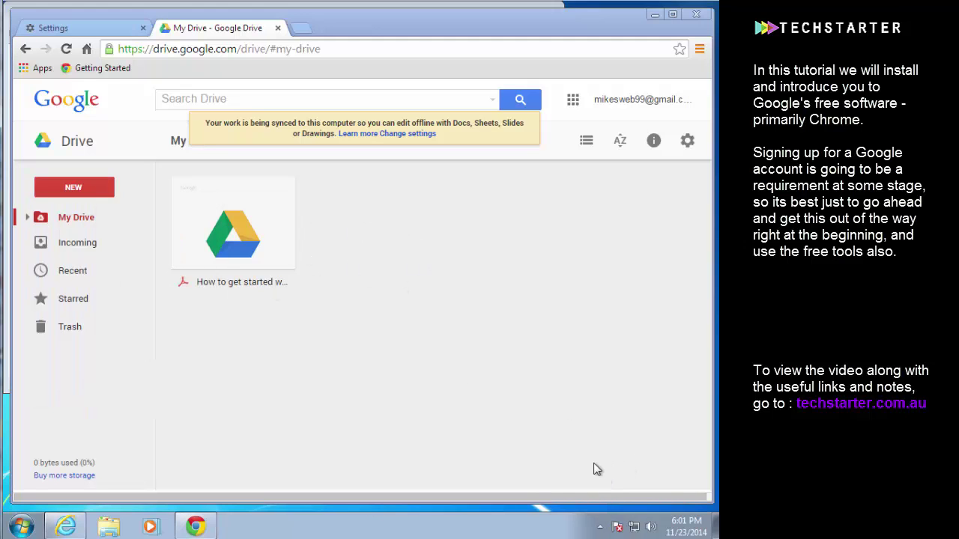
{"action": "left_click", "coordinate": [32, 525]}
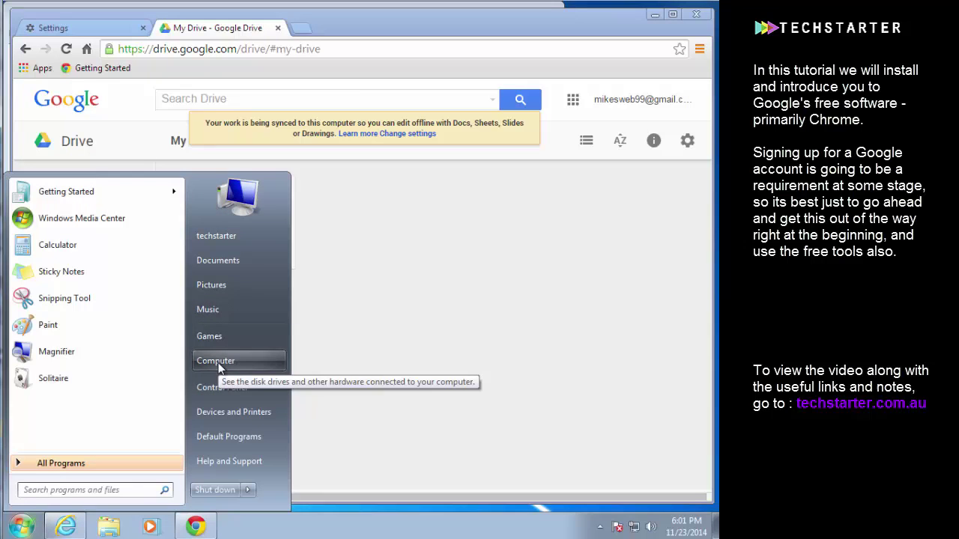
{"action": "left_click", "coordinate": [368, 280]}
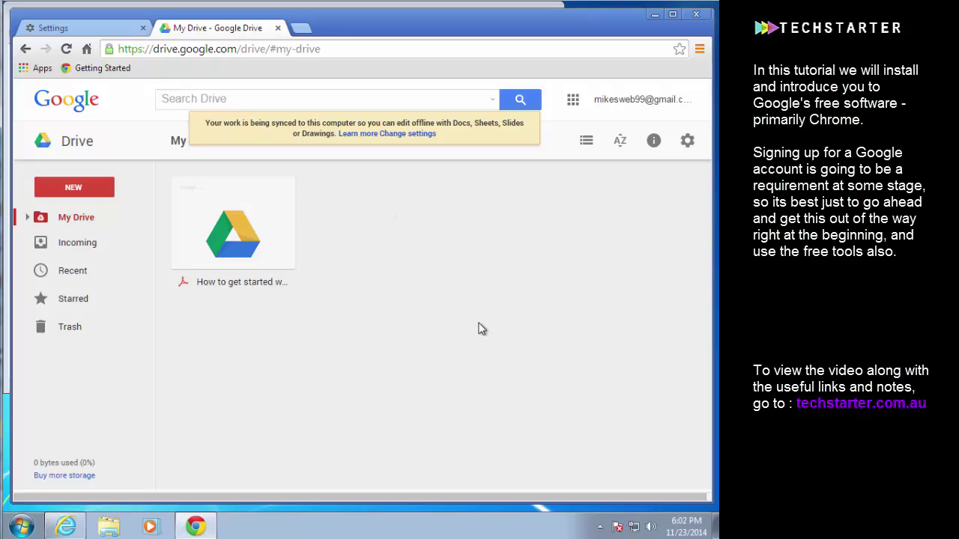
{"action": "left_click", "coordinate": [655, 15]}
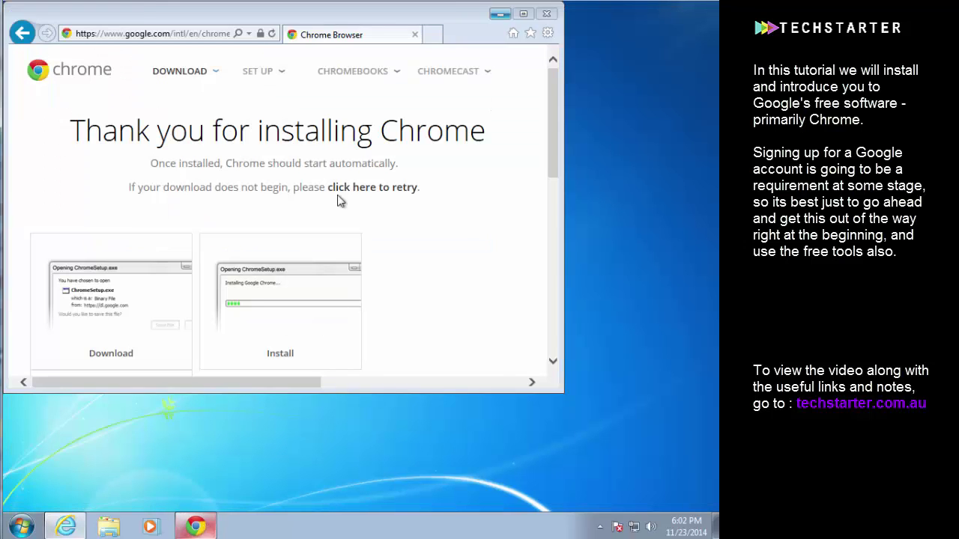
{"action": "left_click", "coordinate": [196, 527]}
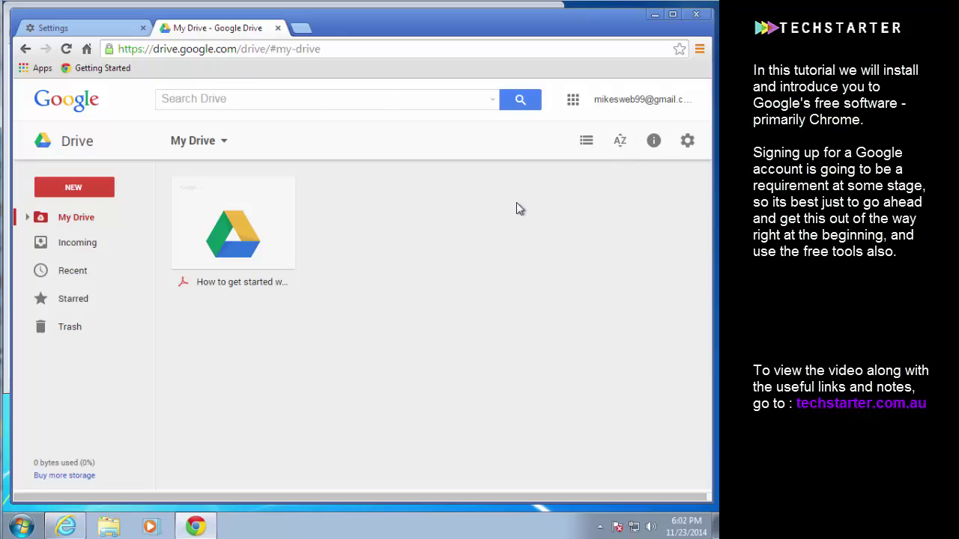
Download the Mac and PC Drive installer from the download page, opting in to usage statistics.
{"action": "left_click", "coordinate": [688, 142]}
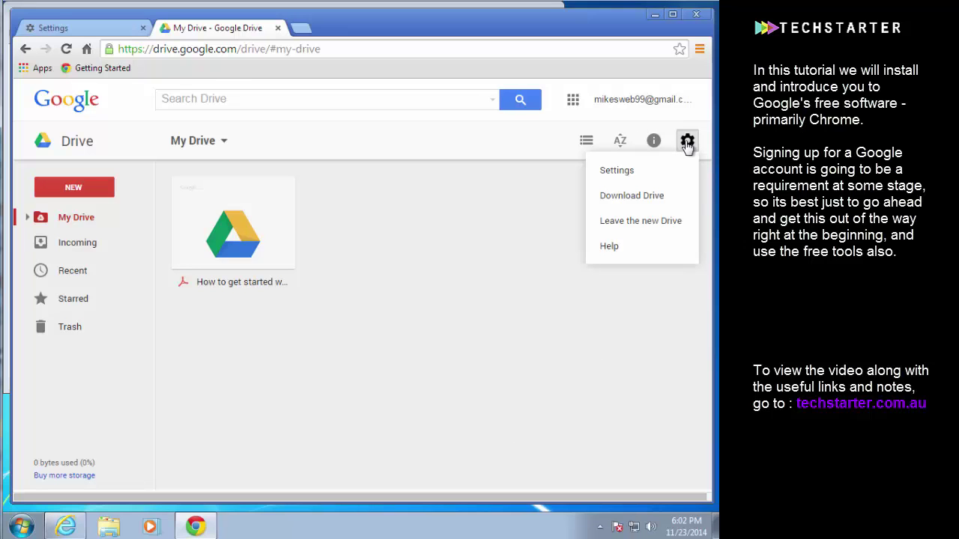
{"action": "left_click", "coordinate": [517, 251]}
{"action": "left_click", "coordinate": [688, 144]}
{"action": "left_click", "coordinate": [633, 199]}
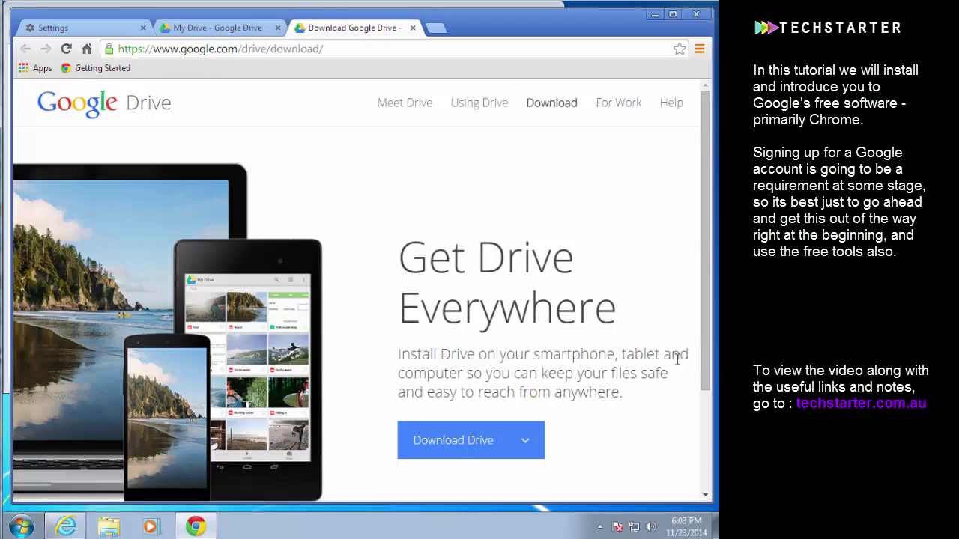
{"action": "left_click_drag", "start_coordinate": [709, 335], "coordinate": [705, 390]}
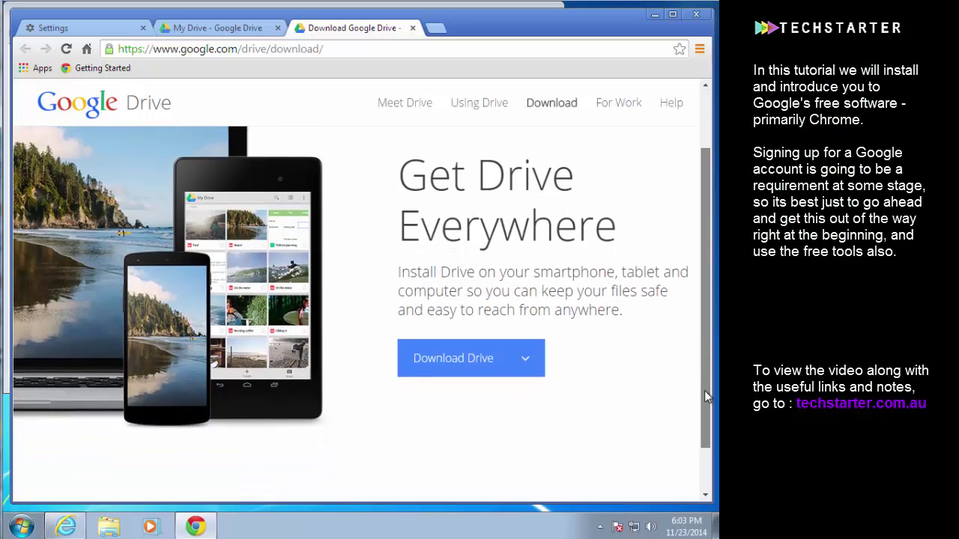
{"action": "left_click", "coordinate": [537, 372]}
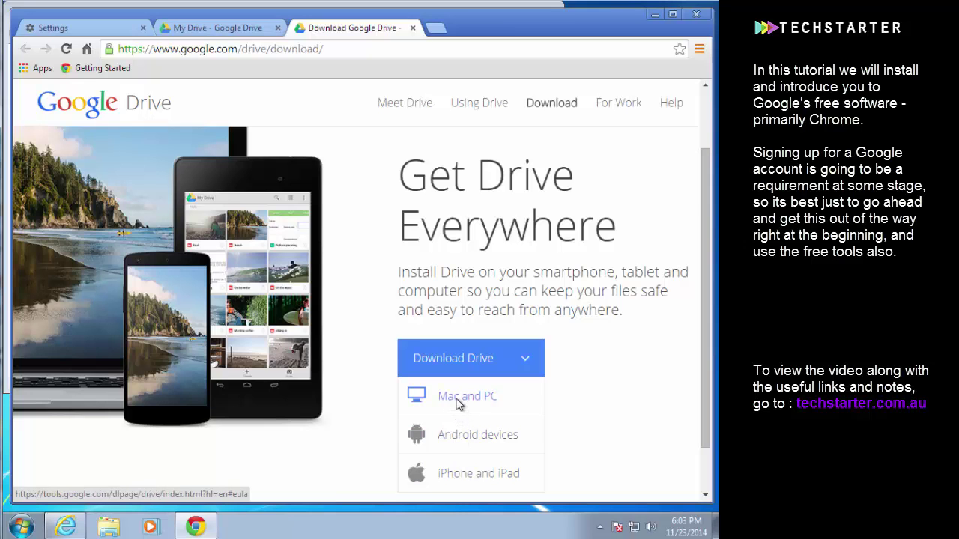
{"action": "left_click", "coordinate": [460, 404]}
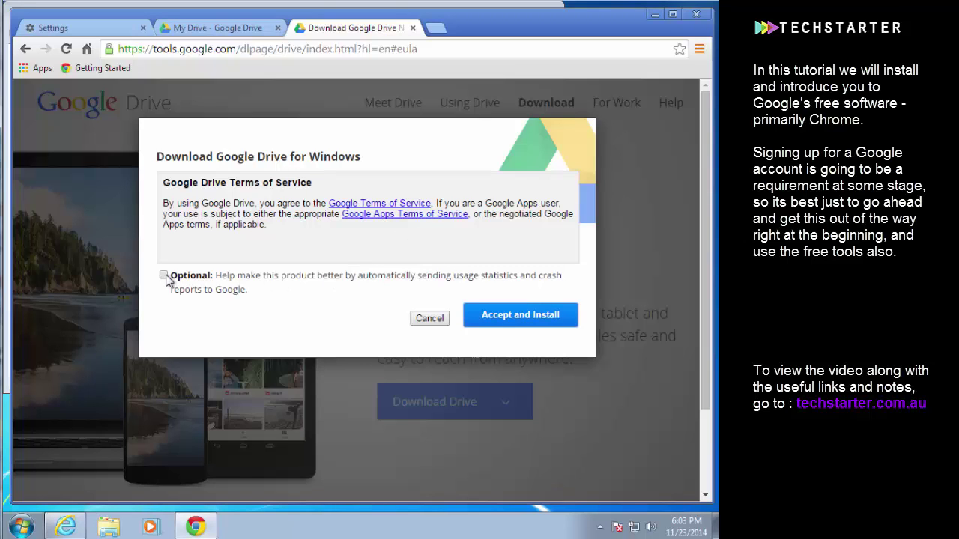
{"action": "left_click", "coordinate": [164, 276]}
{"action": "left_click", "coordinate": [550, 324]}
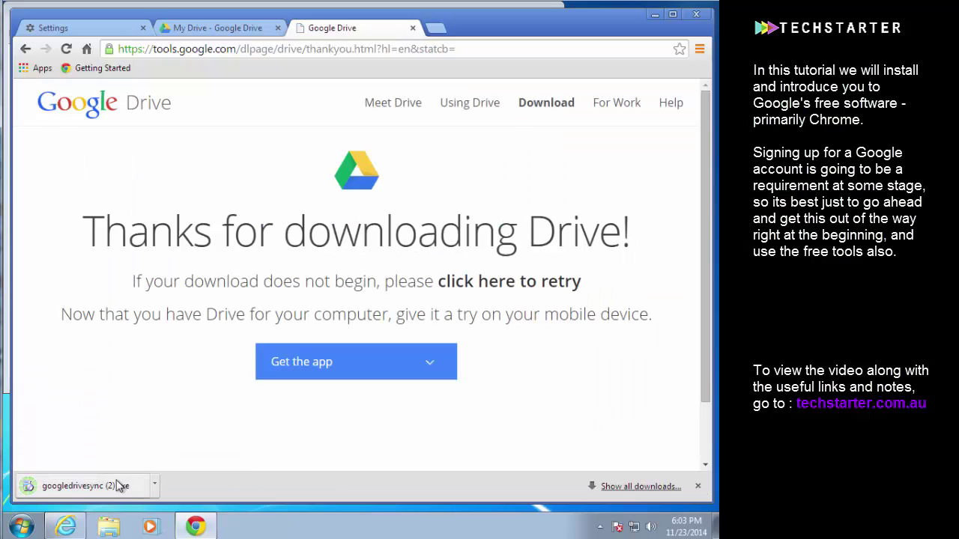
Run the googledrivesync installer, allow it admin changes, and dismiss the installation-complete notice.
{"action": "left_click", "coordinate": [118, 485]}
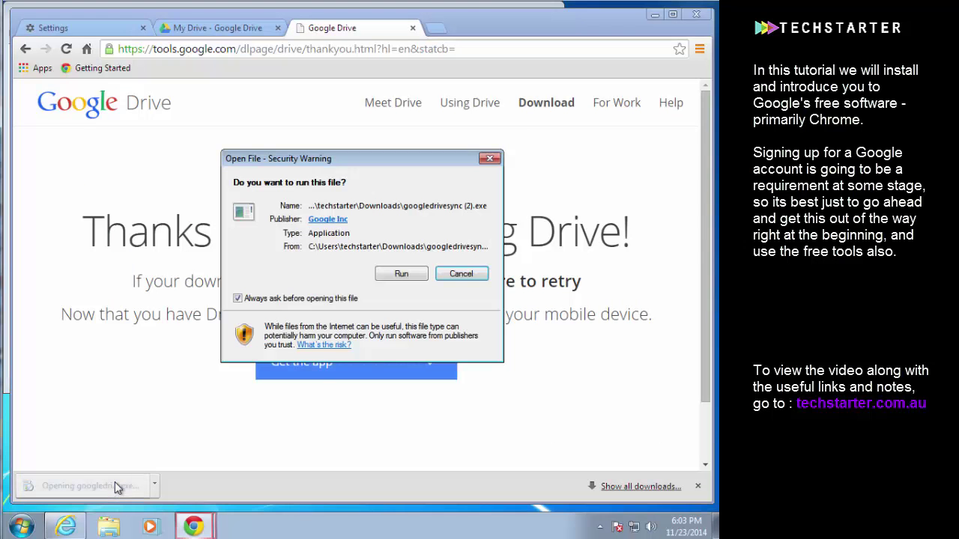
{"action": "left_click", "coordinate": [402, 275]}
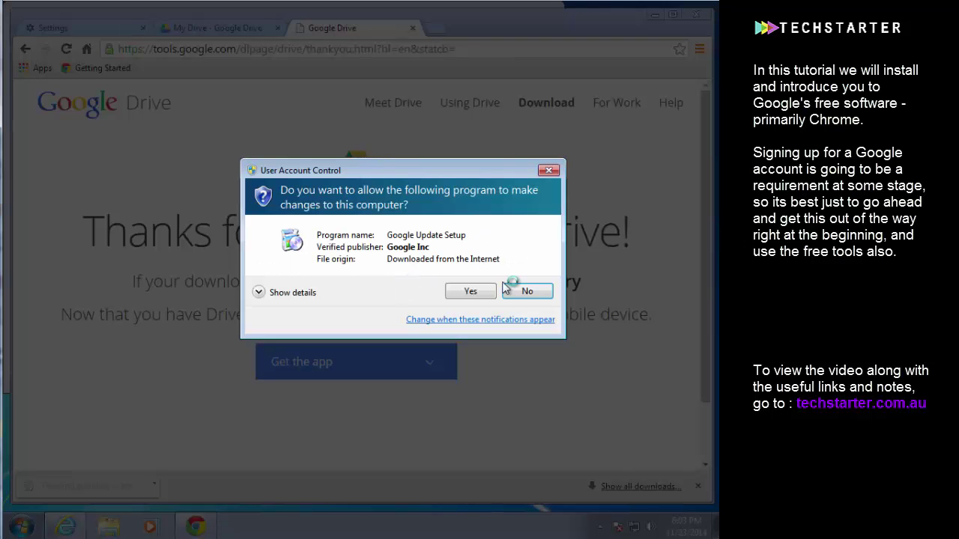
{"action": "left_click", "coordinate": [474, 292]}
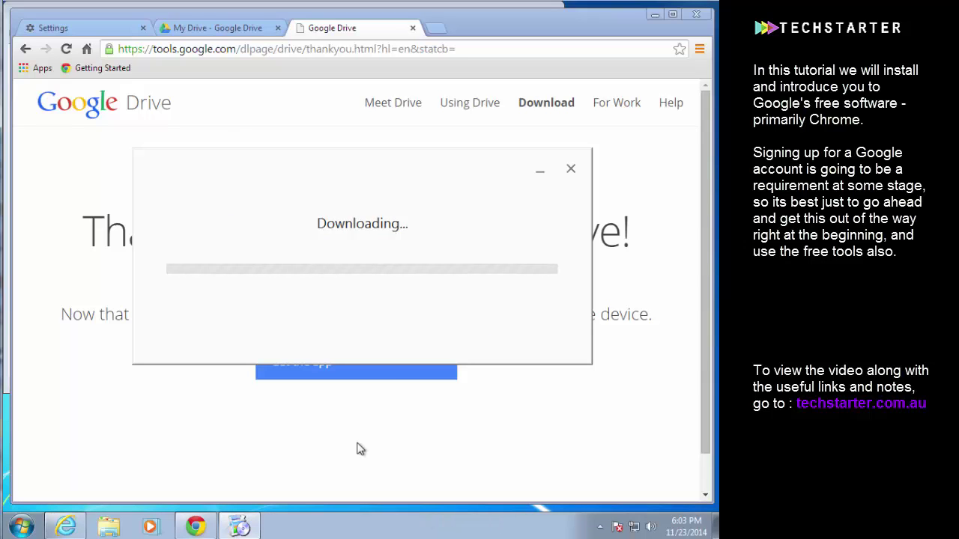
{"action": "mouse_move", "coordinate": [434, 379]}
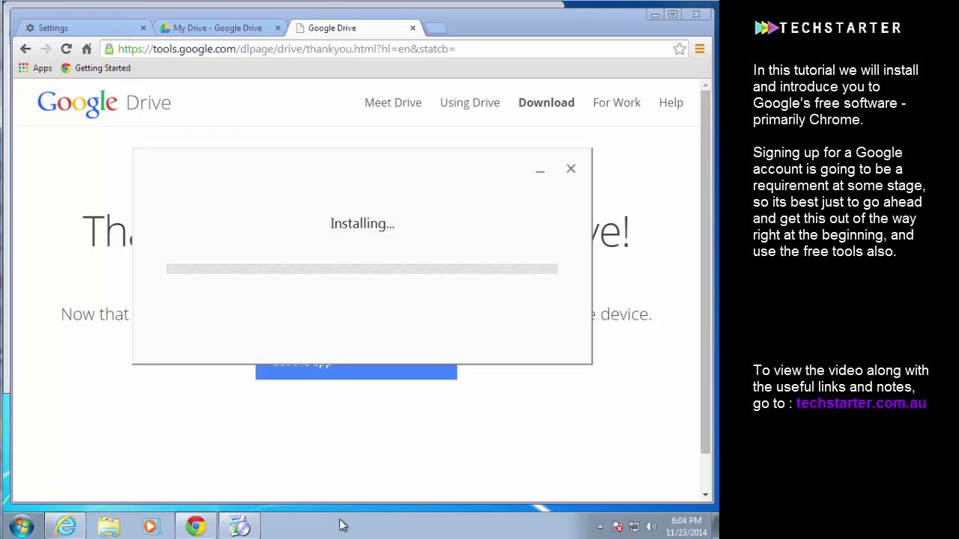
{"action": "left_click", "coordinate": [556, 344]}
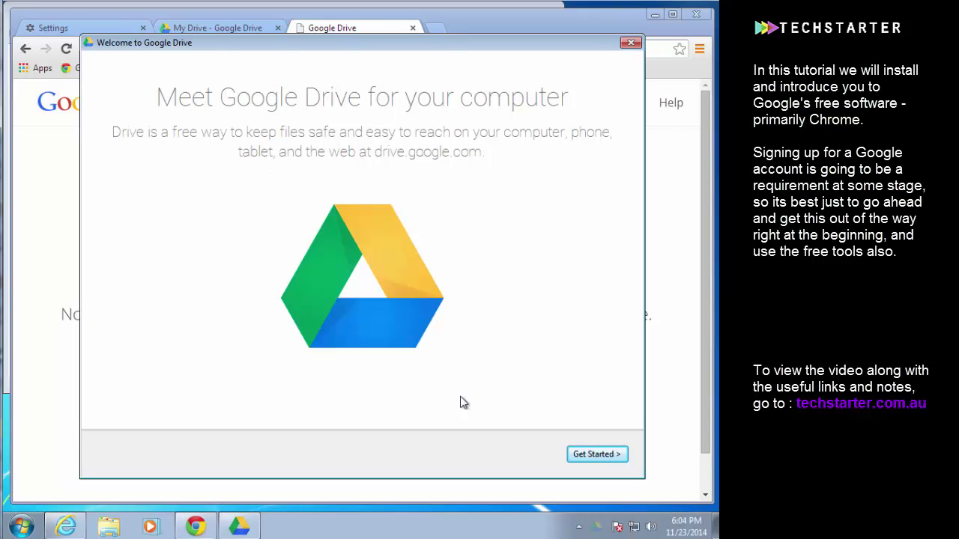
Start the Drive desktop setup and sign in with a newly added account's email and password.
{"action": "left_click", "coordinate": [615, 454]}
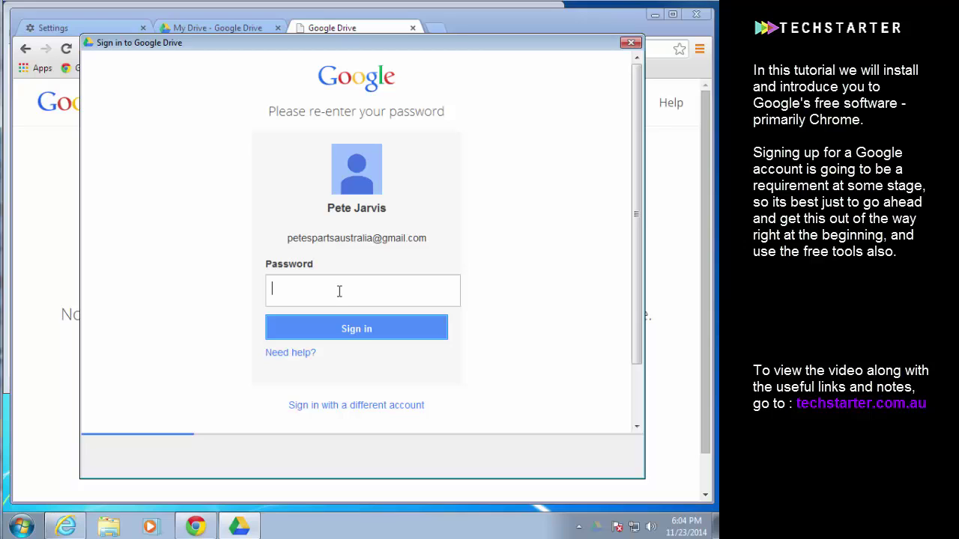
{"action": "left_click", "coordinate": [328, 411]}
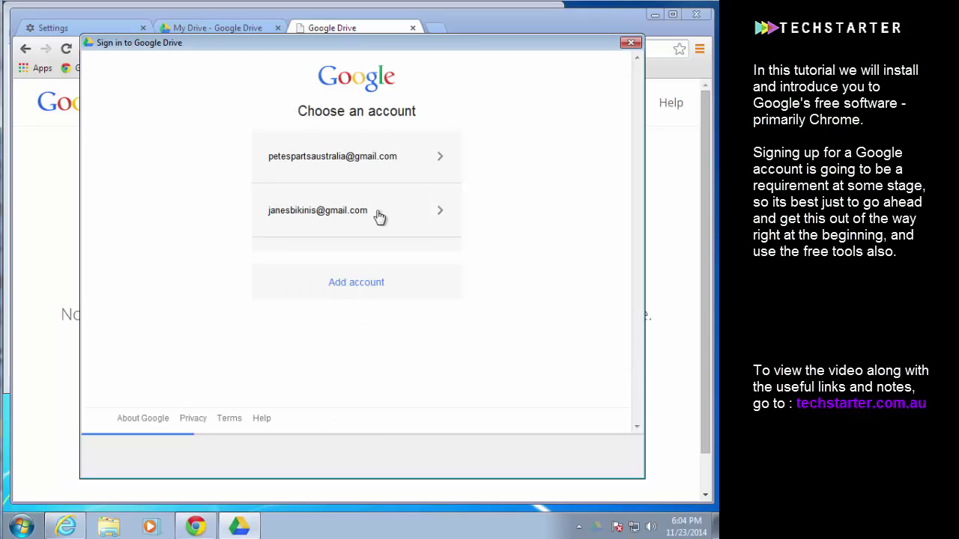
{"action": "left_click", "coordinate": [352, 283]}
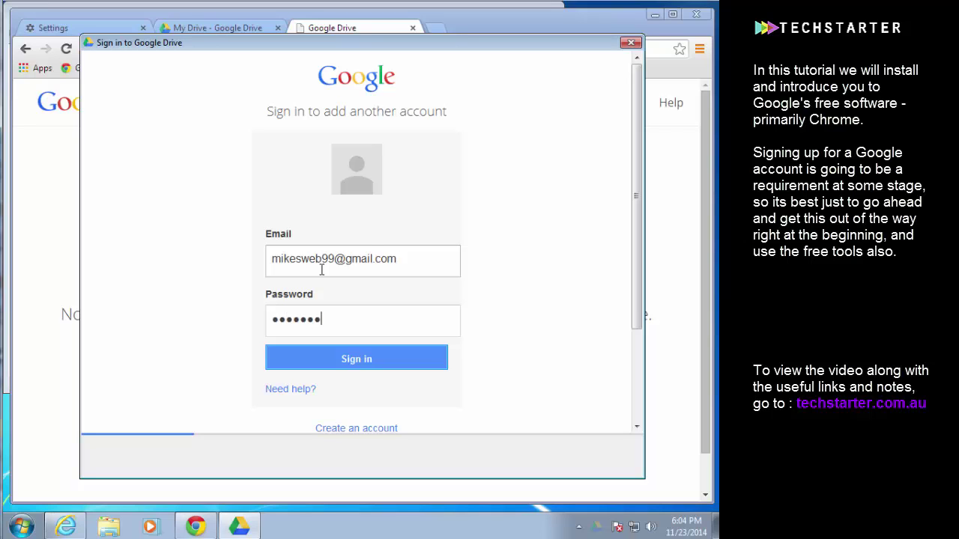
{"action": "left_click", "coordinate": [353, 359]}
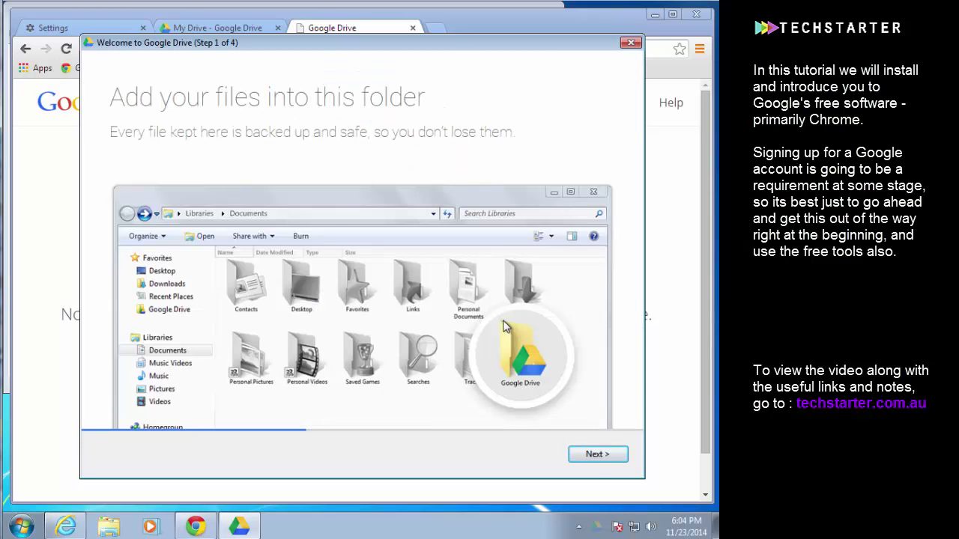
Step through the four welcome wizard pages and finish with Done on You're all set.
{"action": "left_click", "coordinate": [596, 454]}
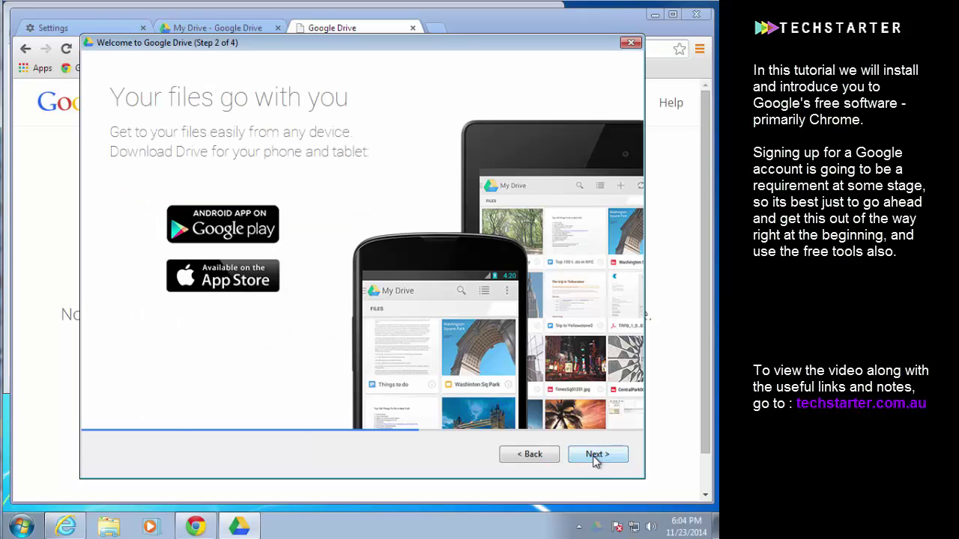
{"action": "left_click", "coordinate": [596, 455]}
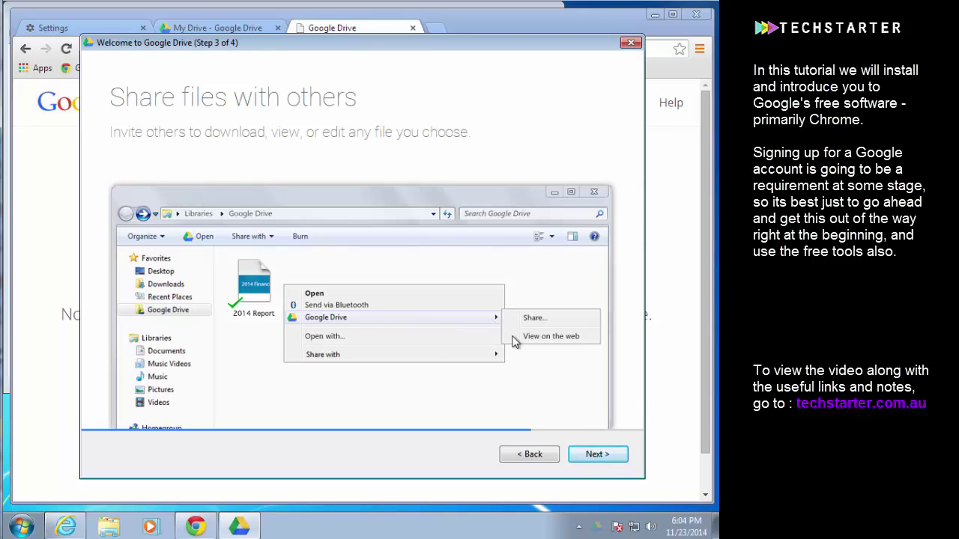
{"action": "left_click", "coordinate": [598, 454]}
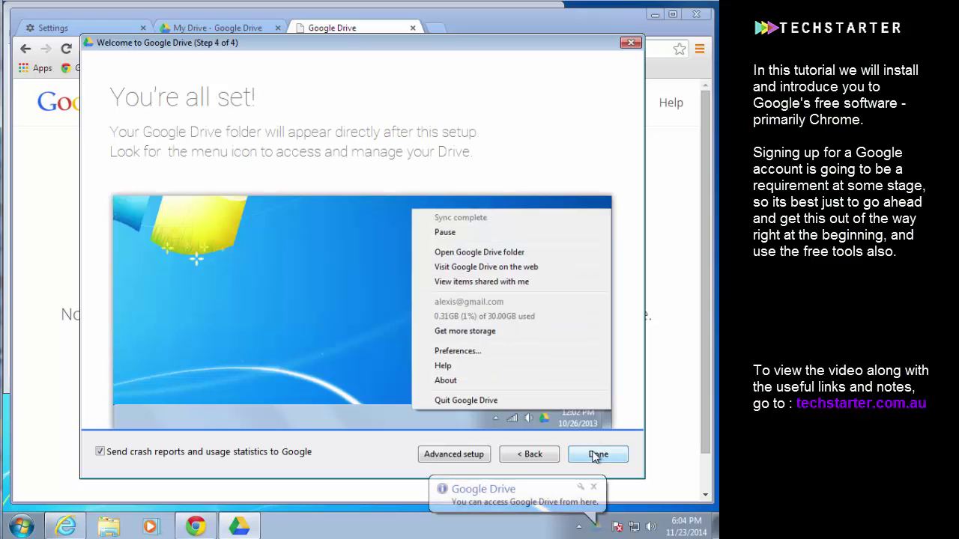
{"action": "left_click", "coordinate": [597, 455]}
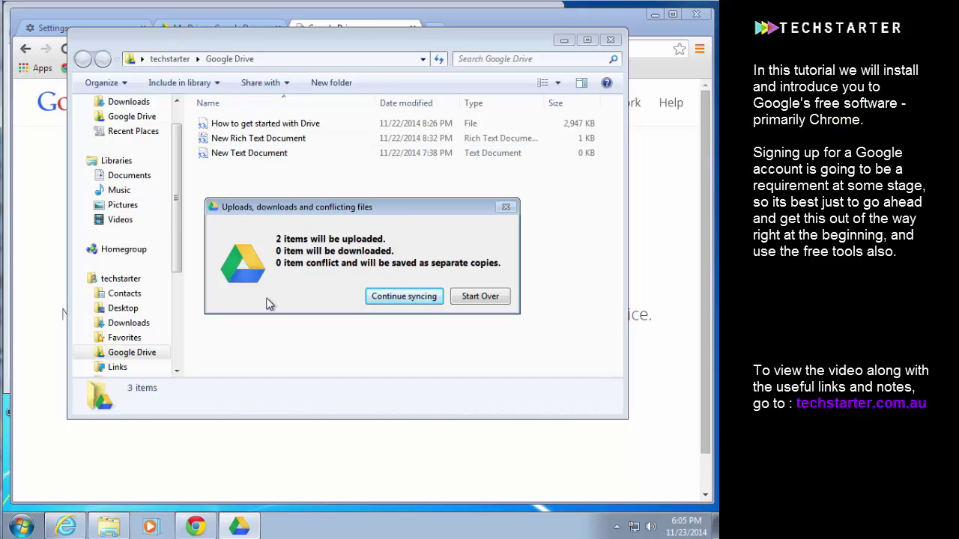
Continue syncing the folder's 2 pending items, check My Drive in Chrome, then return to Explorer.
{"action": "mouse_move", "coordinate": [236, 529]}
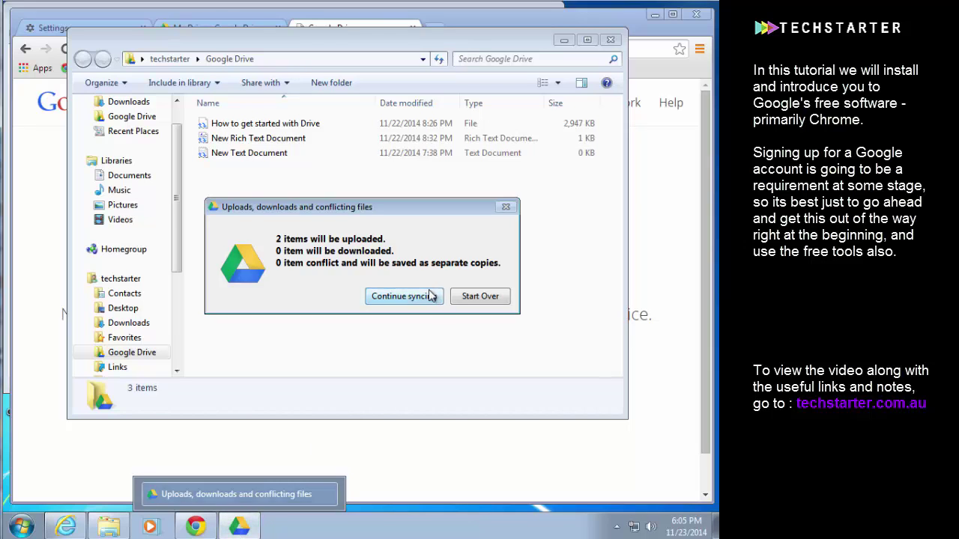
{"action": "left_click", "coordinate": [404, 297]}
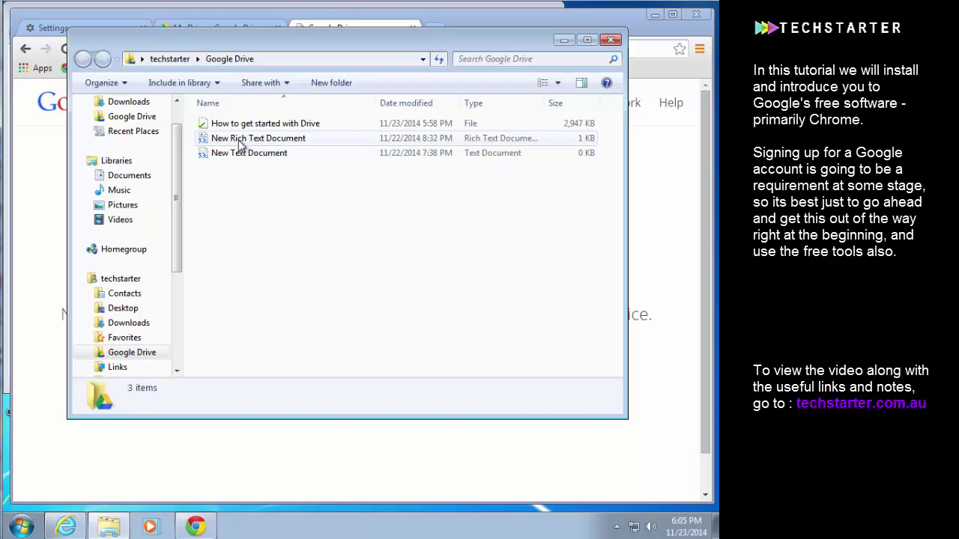
{"action": "left_click", "coordinate": [196, 527]}
{"action": "left_click", "coordinate": [206, 32]}
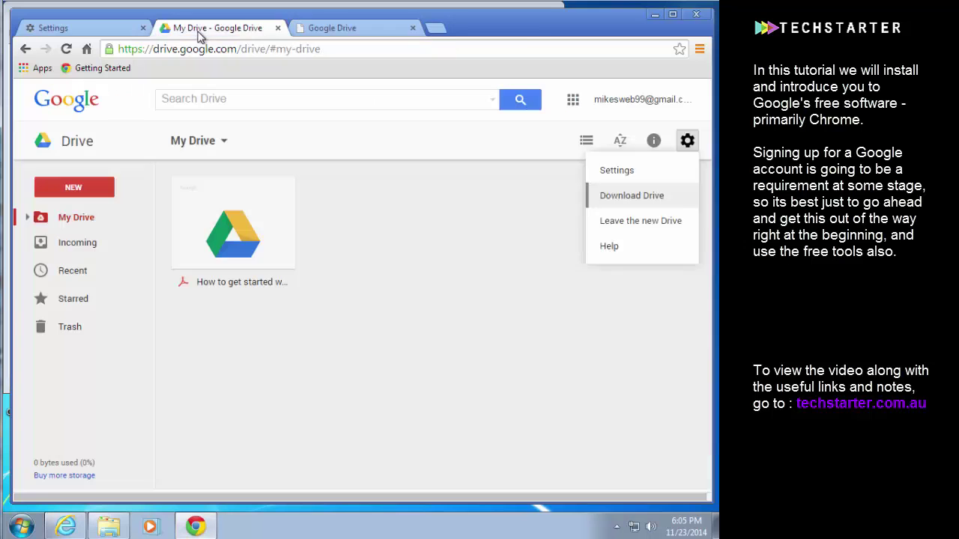
{"action": "left_click", "coordinate": [109, 527]}
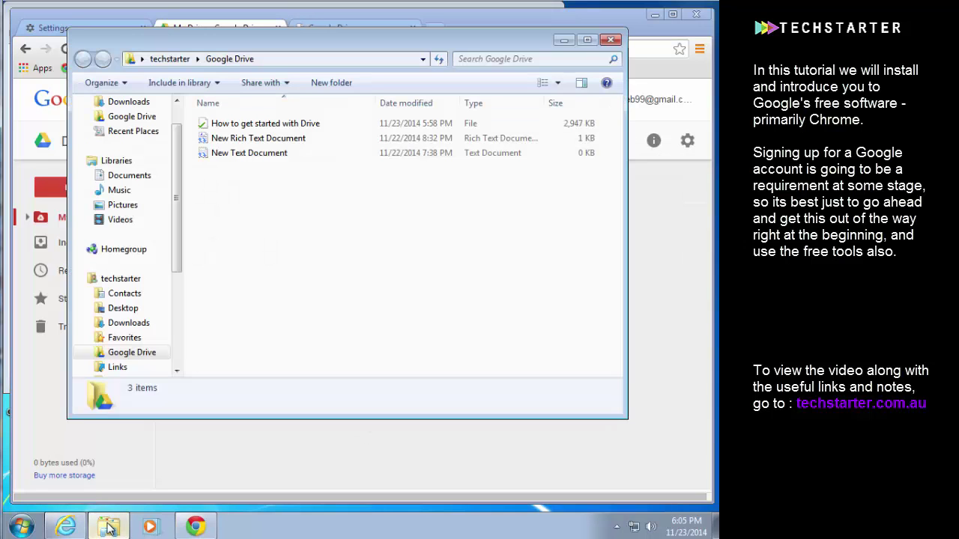
Create a New Bitmap Image in the local Google Drive folder and verify it appears in My Drive.
{"action": "right_click", "coordinate": [263, 217]}
{"action": "mouse_move", "coordinate": [352, 366]}
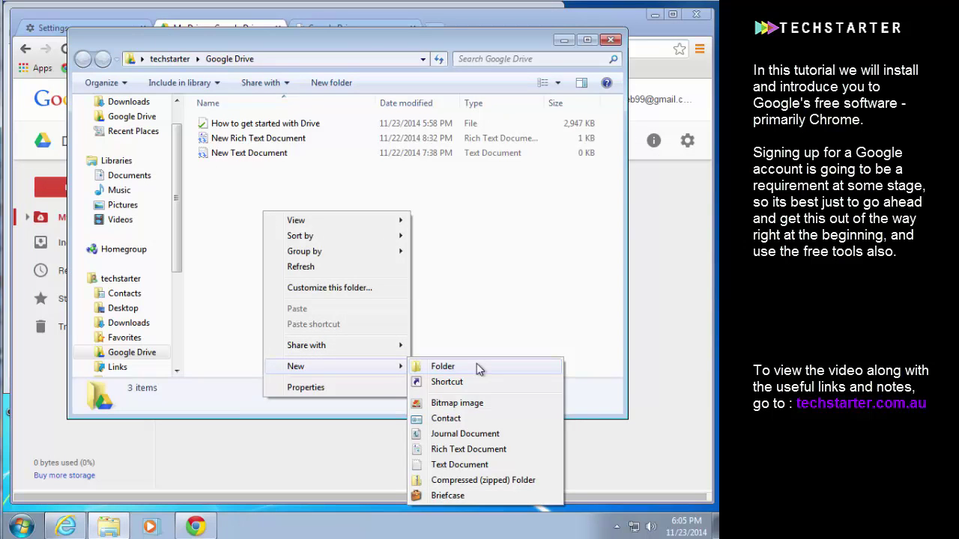
{"action": "left_click", "coordinate": [457, 403]}
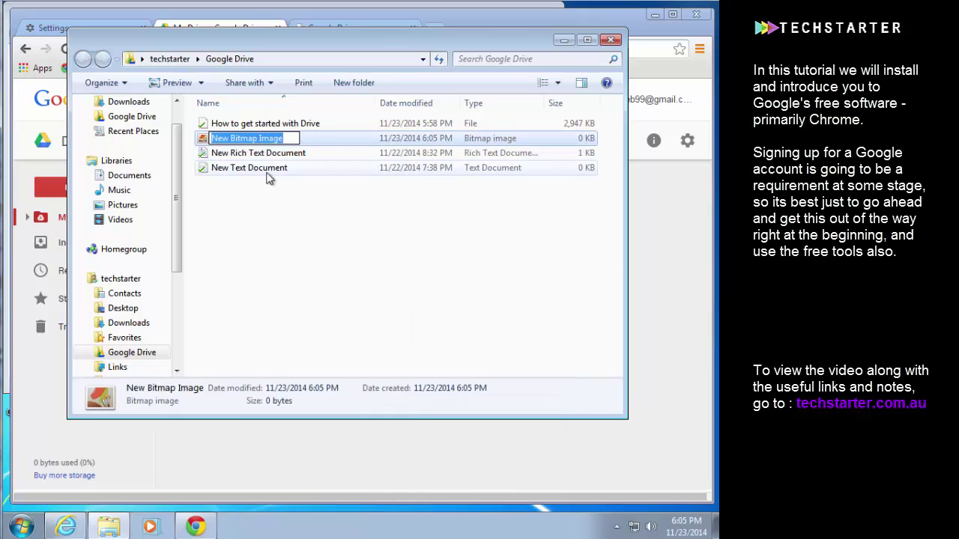
{"action": "left_click", "coordinate": [302, 245]}
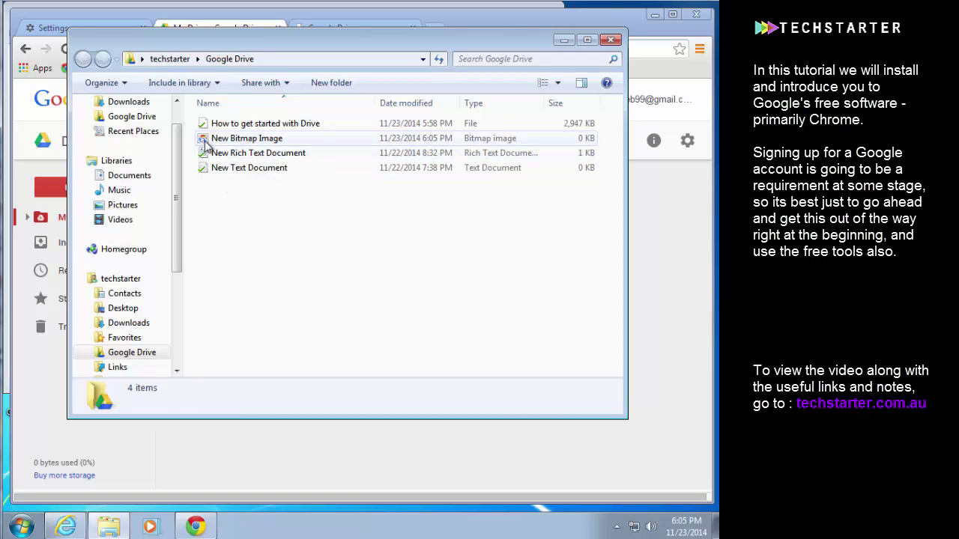
{"action": "left_click", "coordinate": [664, 235]}
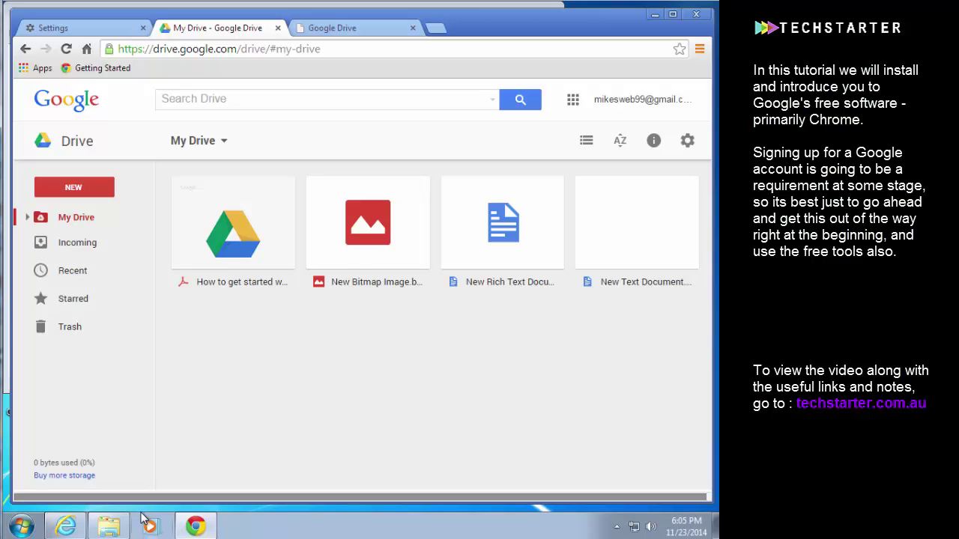
{"action": "left_click", "coordinate": [108, 526]}
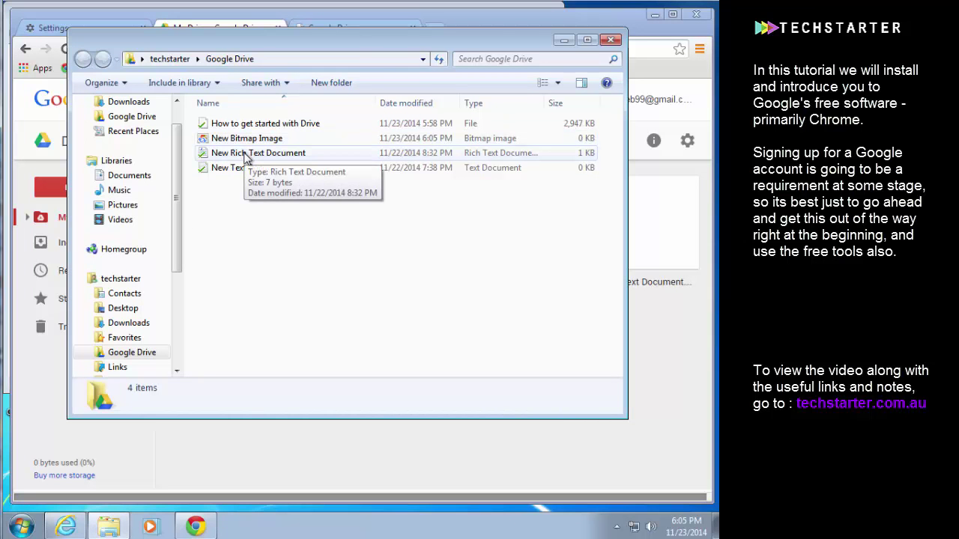
Share New Rich Text Document via Google Drive > Share with a view-only shareable link.
{"action": "right_click", "coordinate": [245, 158]}
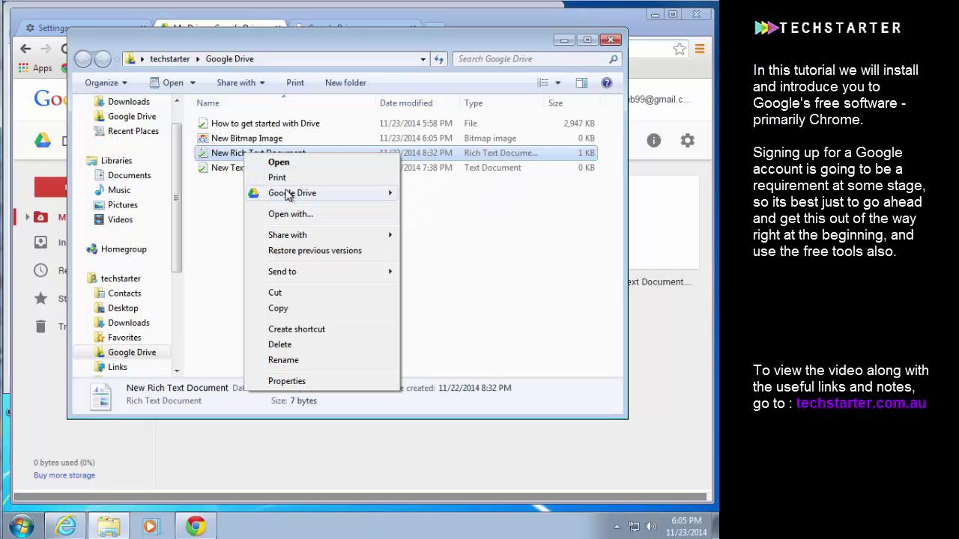
{"action": "mouse_move", "coordinate": [288, 195]}
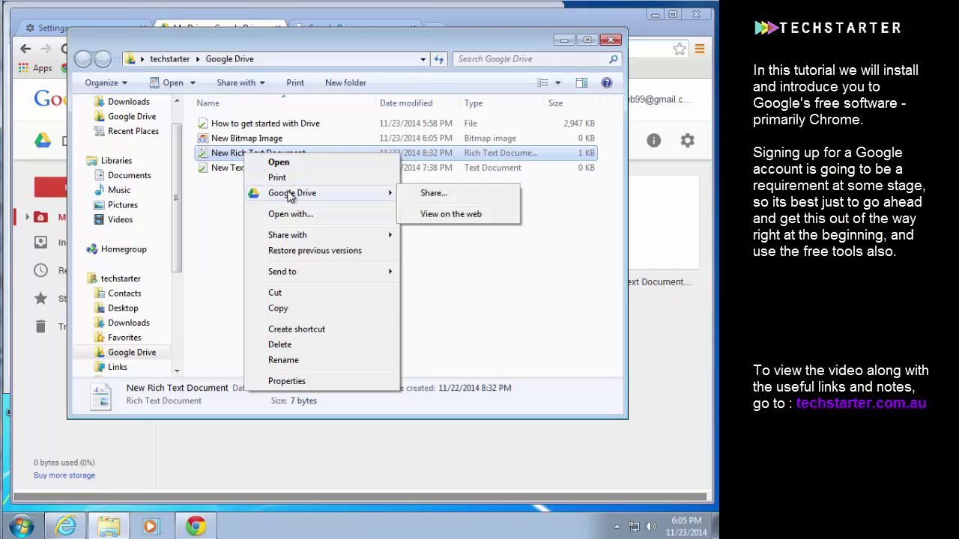
{"action": "left_click", "coordinate": [439, 195]}
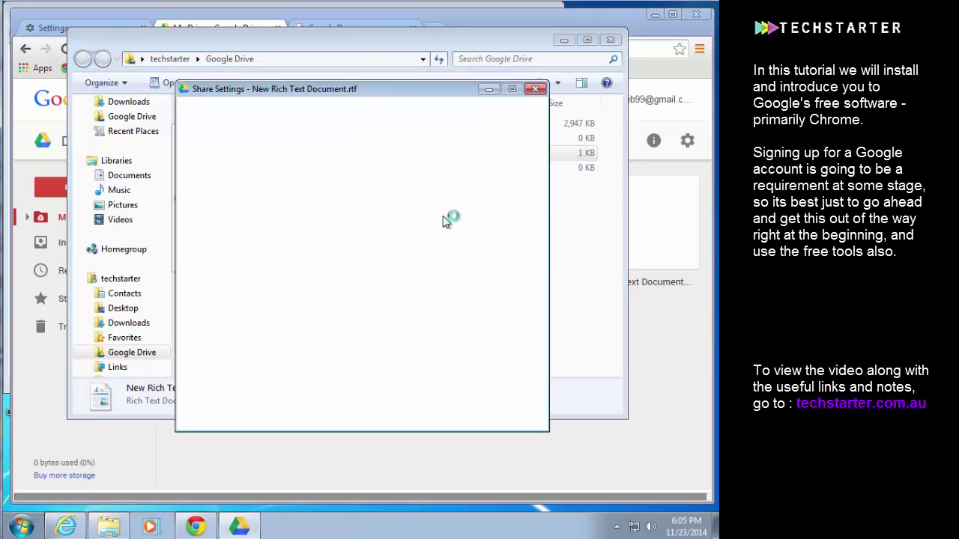
{"action": "left_click_drag", "start_coordinate": [349, 95], "coordinate": [427, 103]}
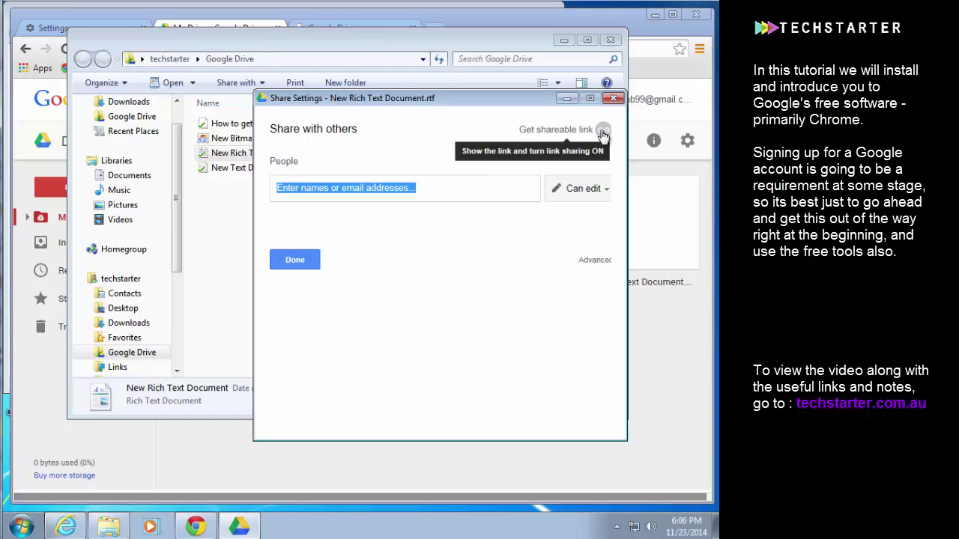
{"action": "left_click", "coordinate": [601, 131]}
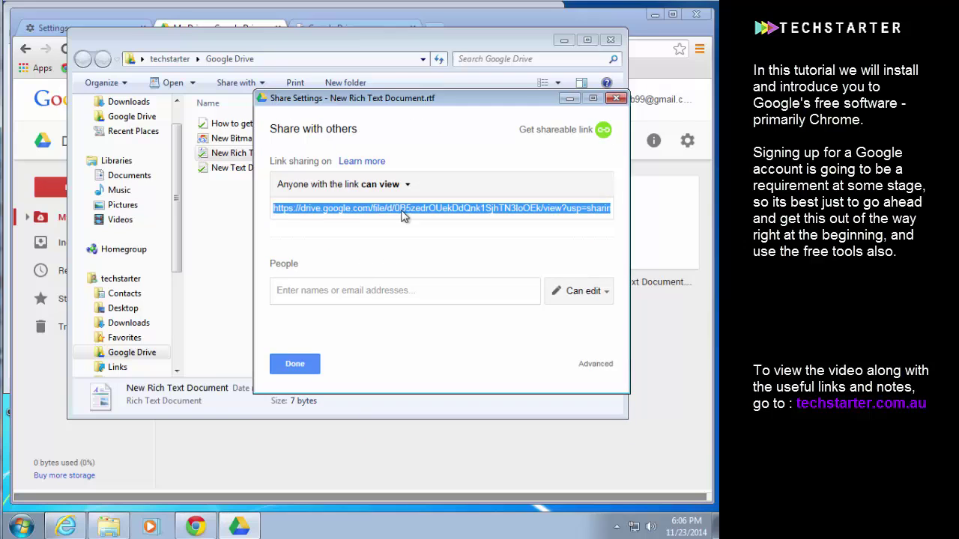
{"action": "left_click", "coordinate": [374, 291]}
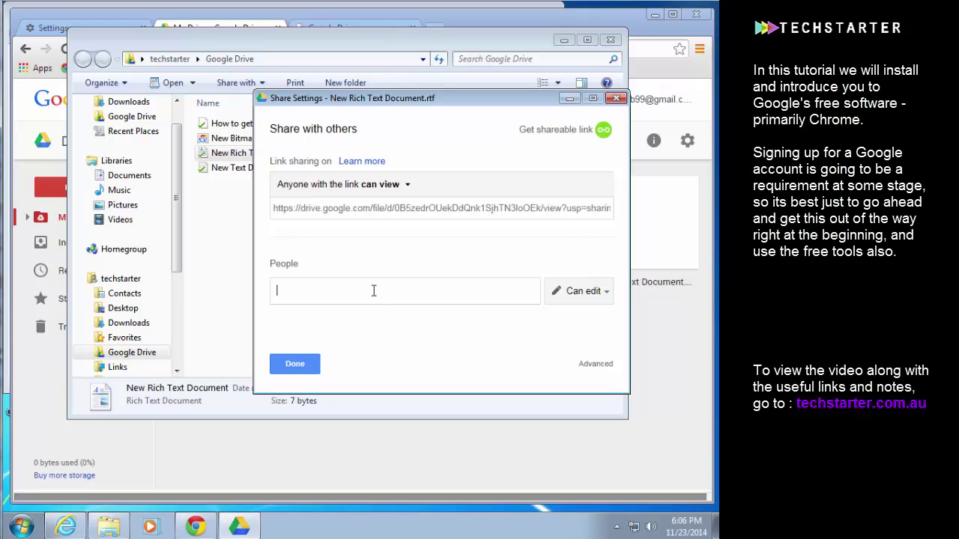
{"action": "left_click", "coordinate": [296, 365]}
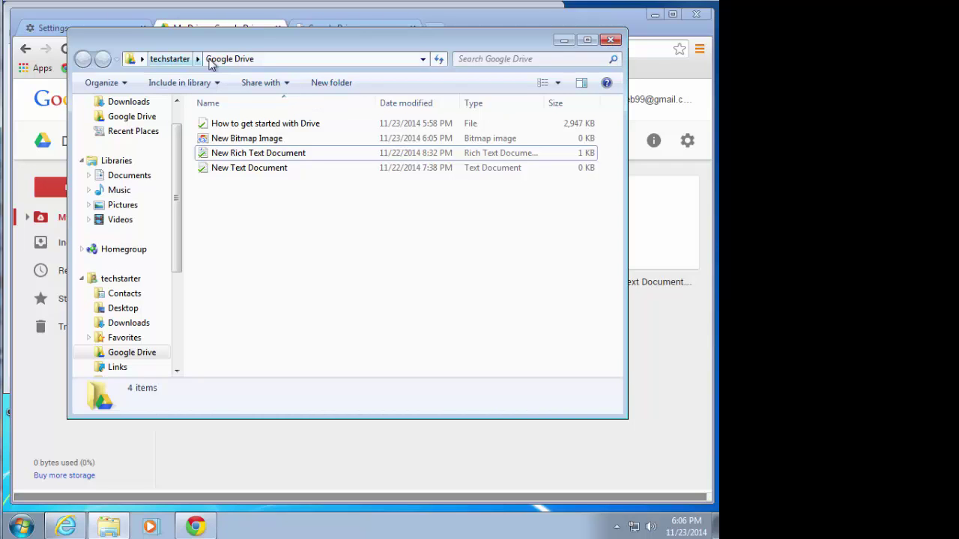
Close the Explorer window to reveal My Drive listing the PDF and three synced files.
{"action": "left_click", "coordinate": [611, 39]}
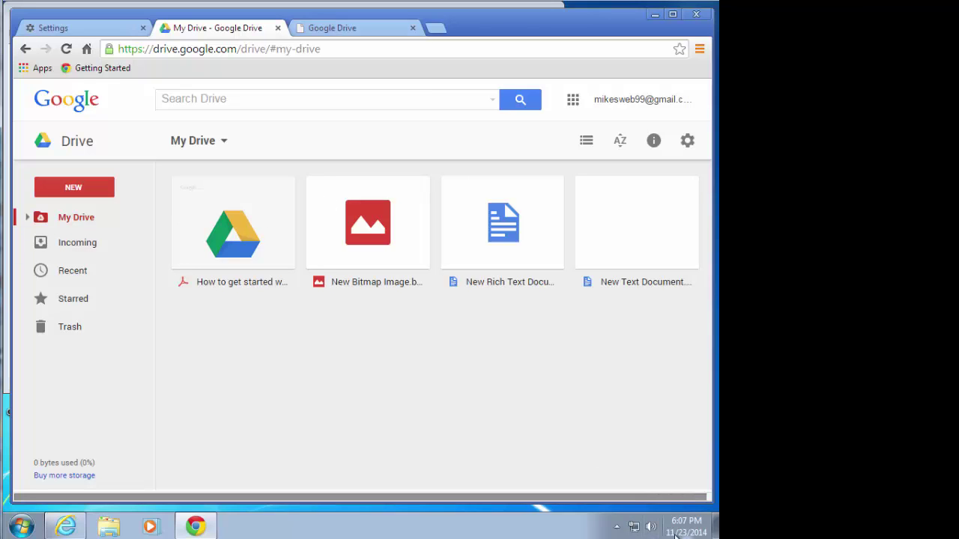
{"action": "mouse_move", "coordinate": [686, 534]}
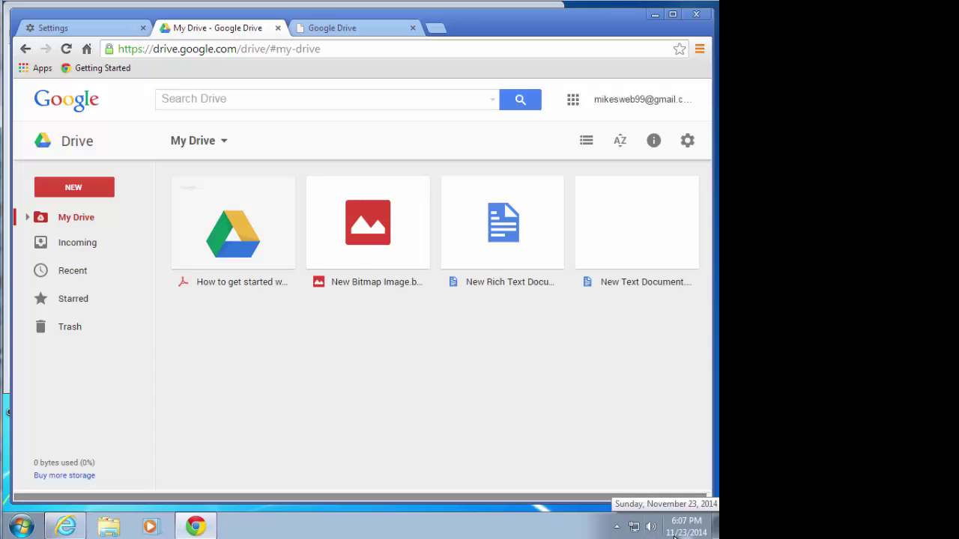